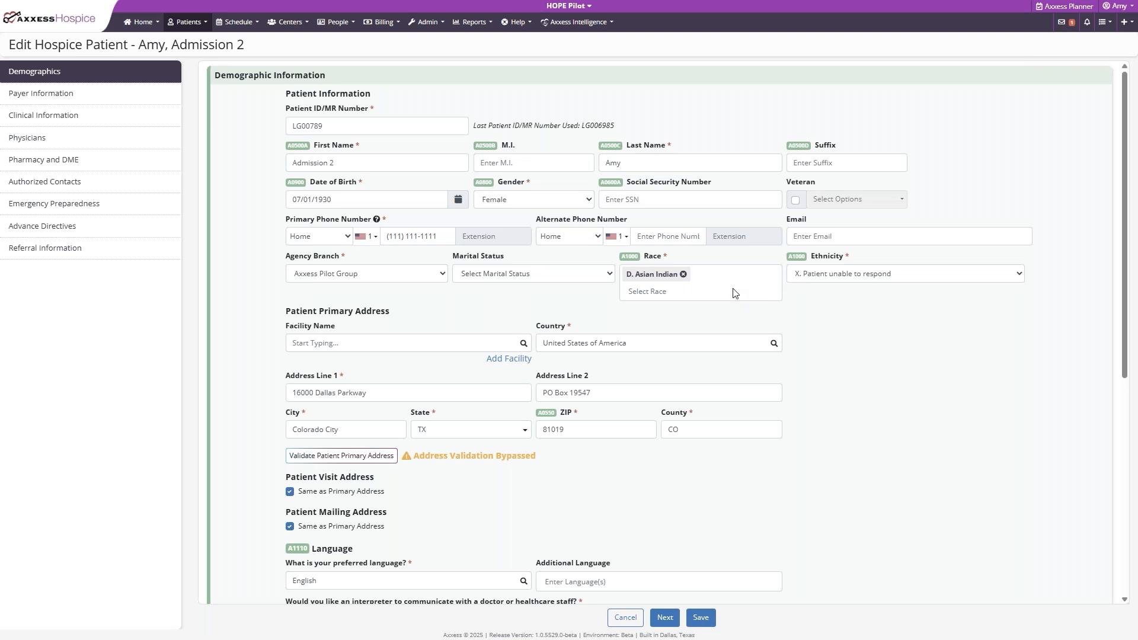
- Complete the patient record edit from the Referral Information section and open the patient's chart
left_click(911, 277)
left_click(910, 277)
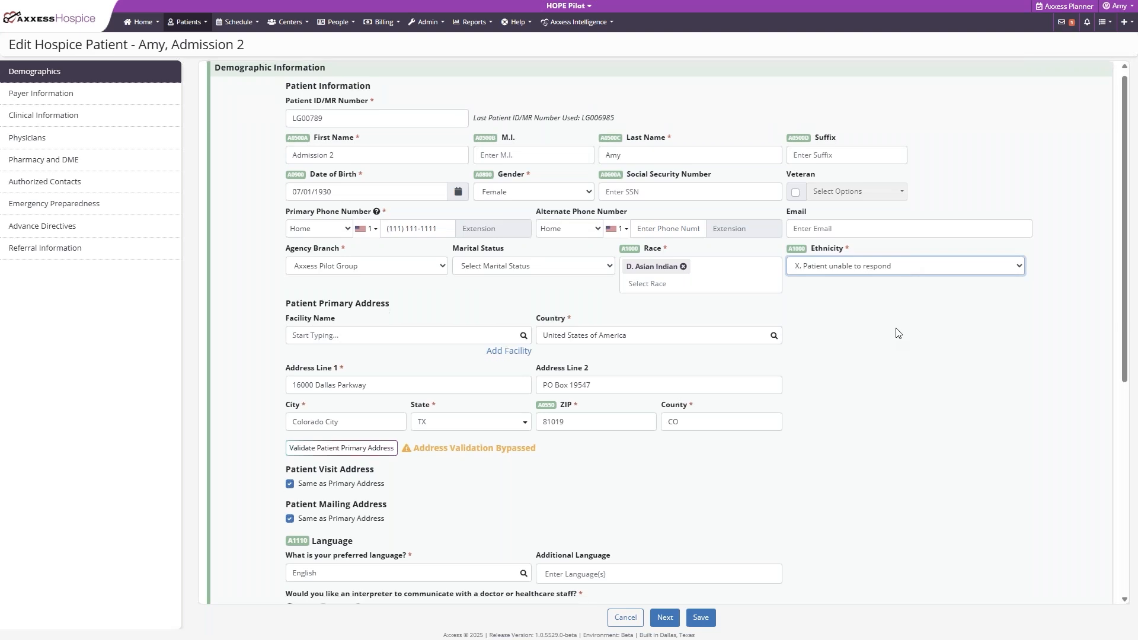
scroll(892, 332, "down", 2)
scroll(874, 326, "down", 1)
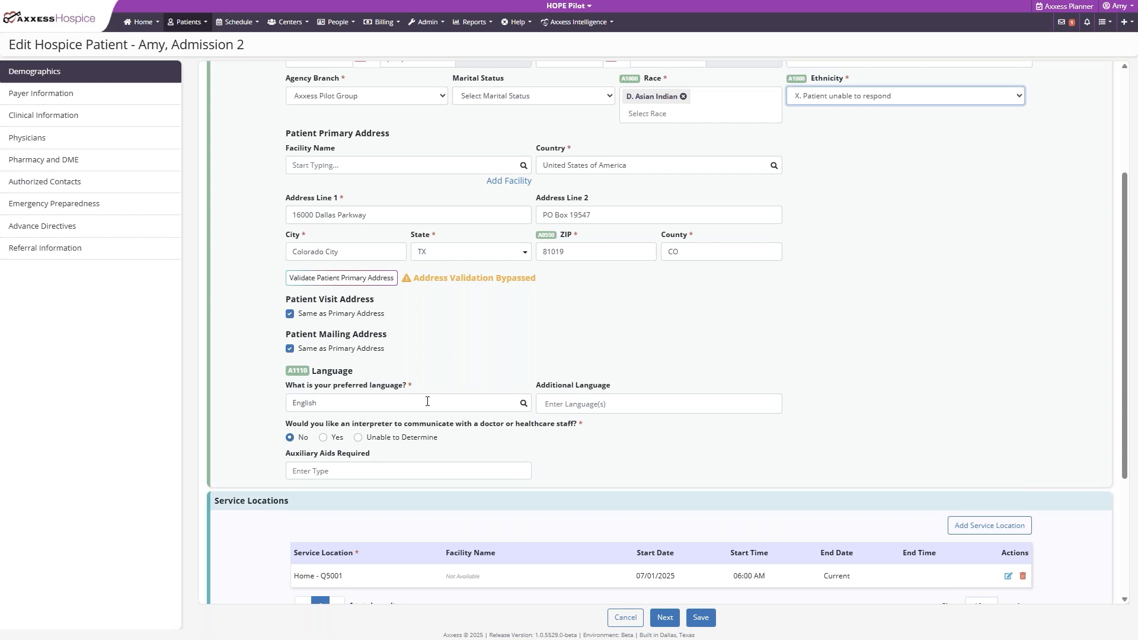
left_click(79, 254)
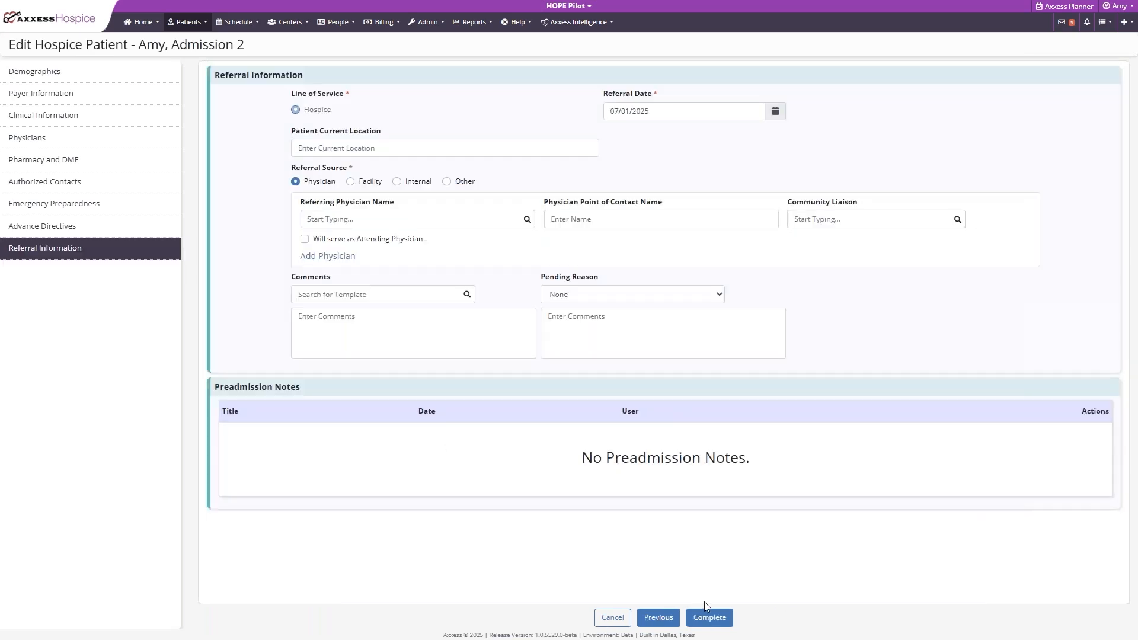
left_click(708, 617)
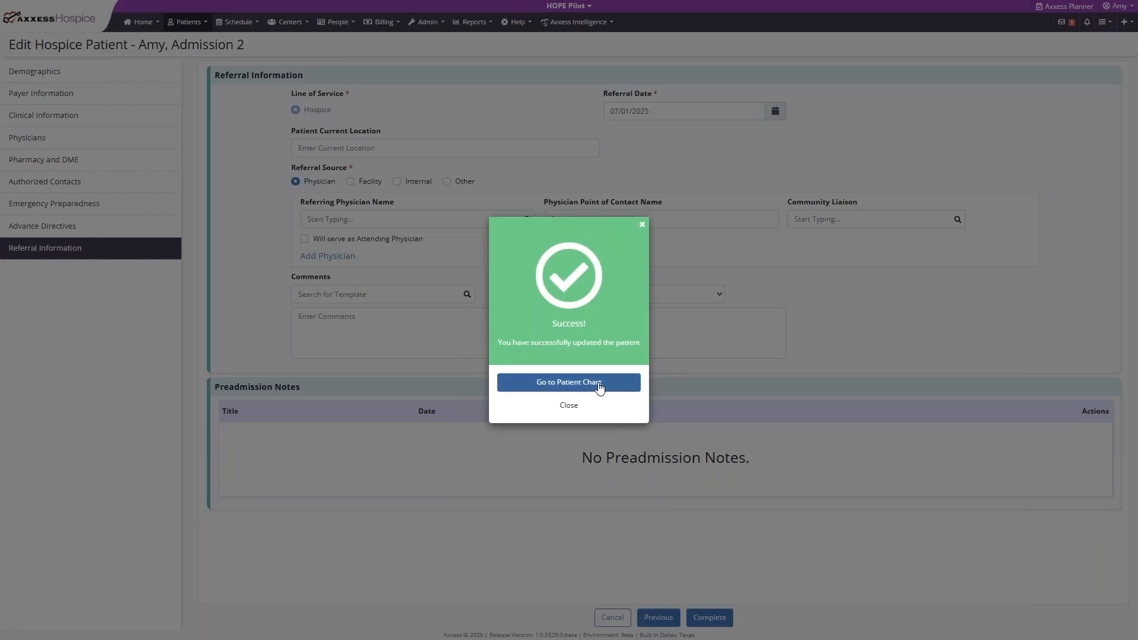
left_click(597, 385)
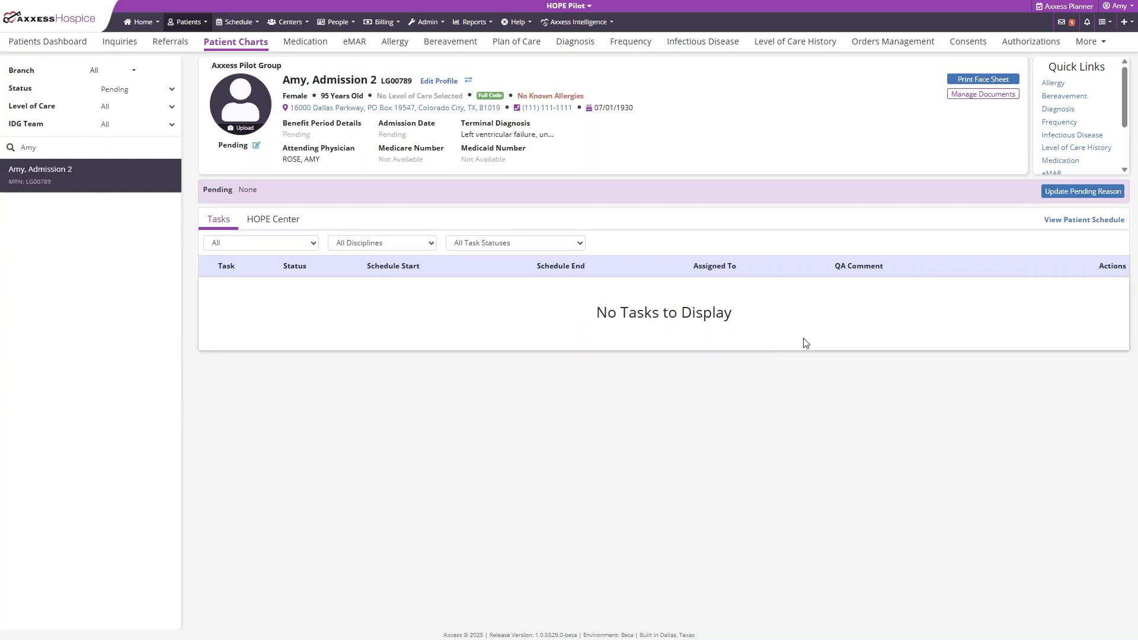
- Open the patient's schedule and start a new non-repeating task dated 07/22/2025
left_click(1067, 220)
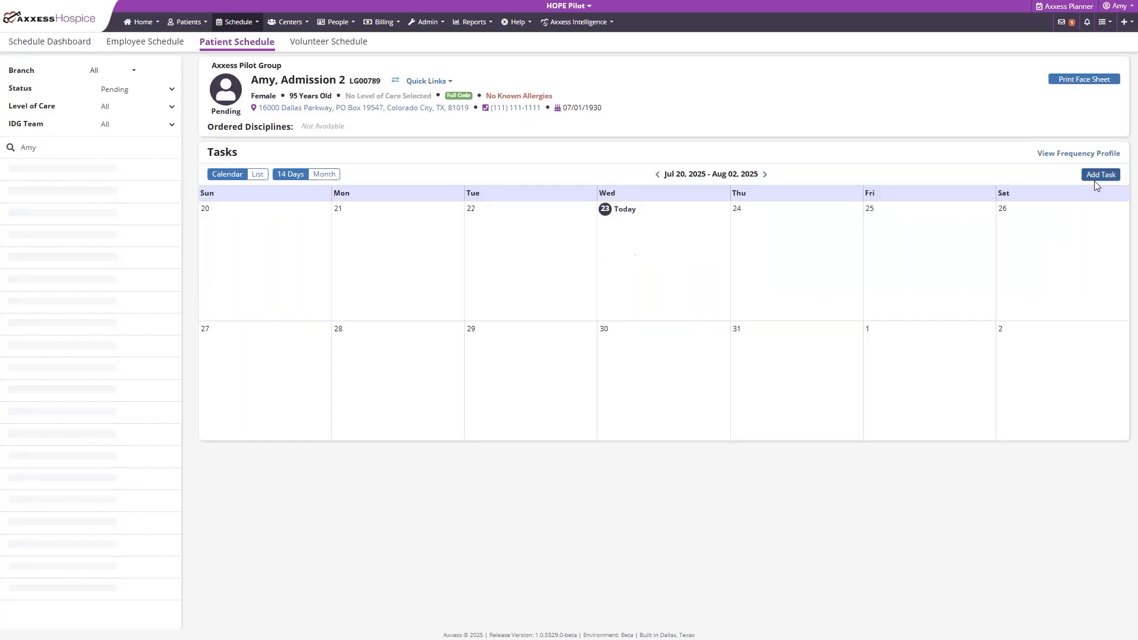
left_click(1096, 178)
left_click(623, 208)
left_click(599, 151)
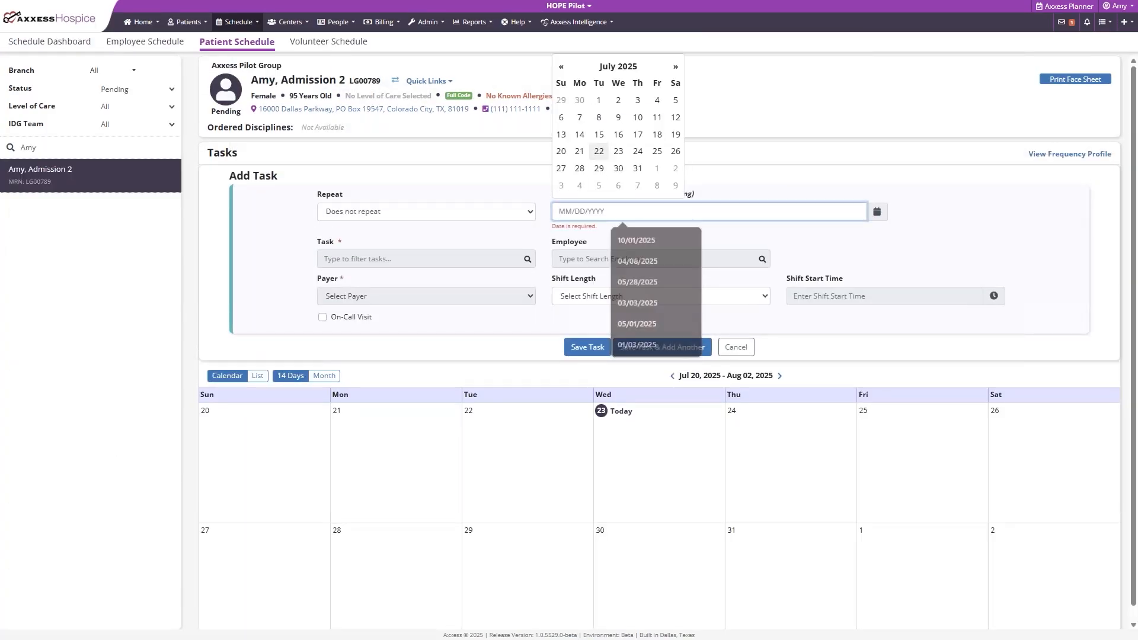
- Set the new task's type to RN Initial/Comprehensive - HOPE
left_click(459, 248)
type("rn")
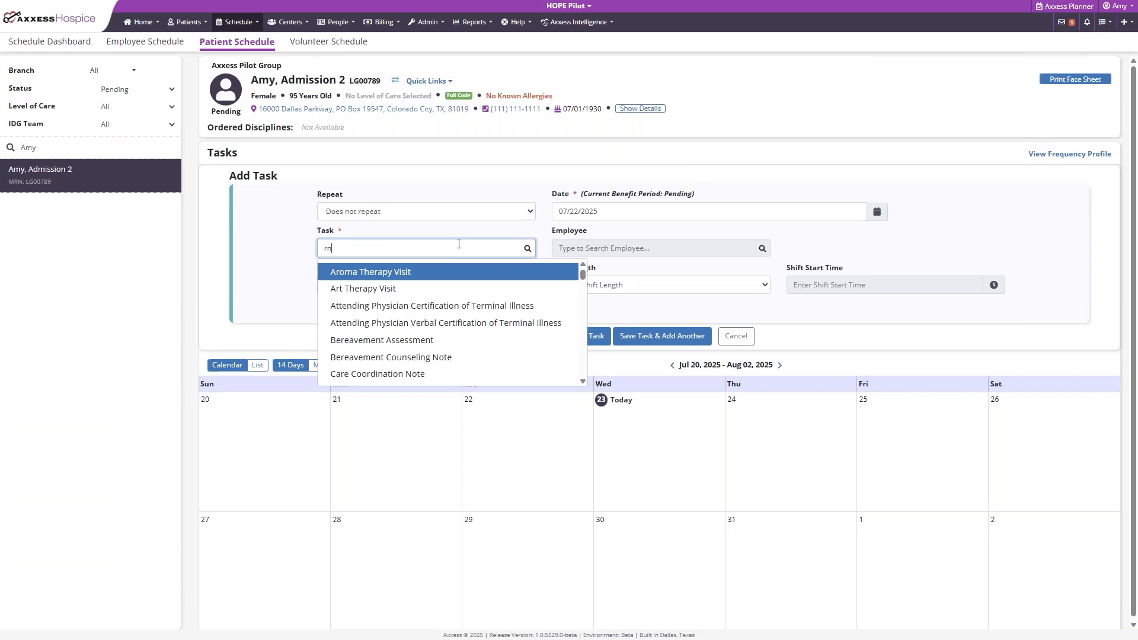
type(" ini")
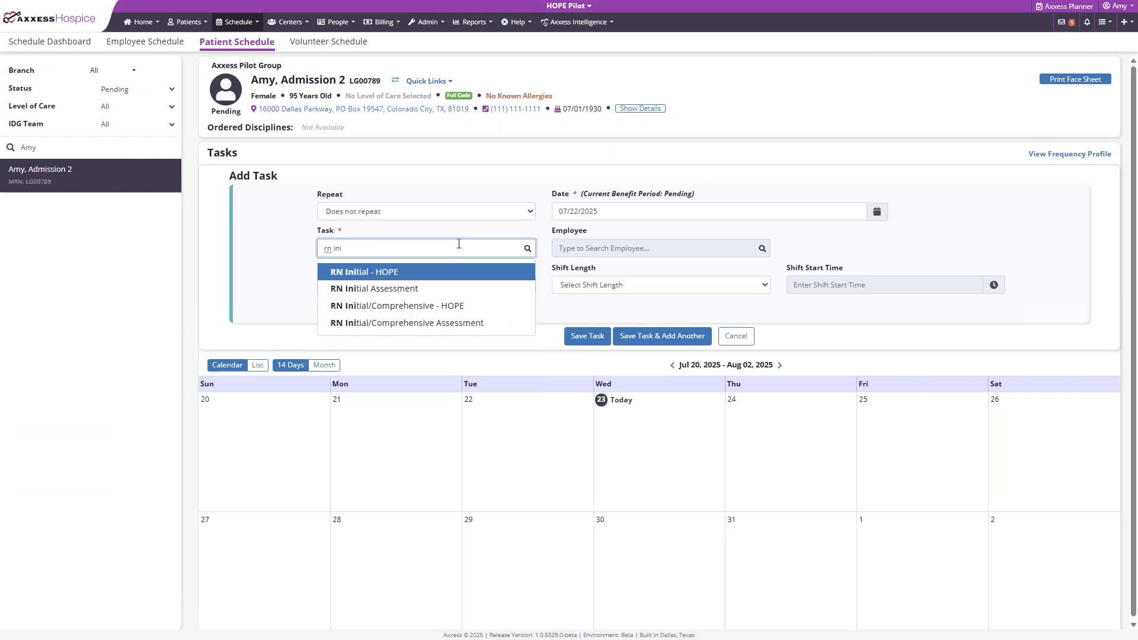
left_click(478, 313)
- Assign the task to the employee, found by last name, and save the task
left_click(598, 249)
type("rose")
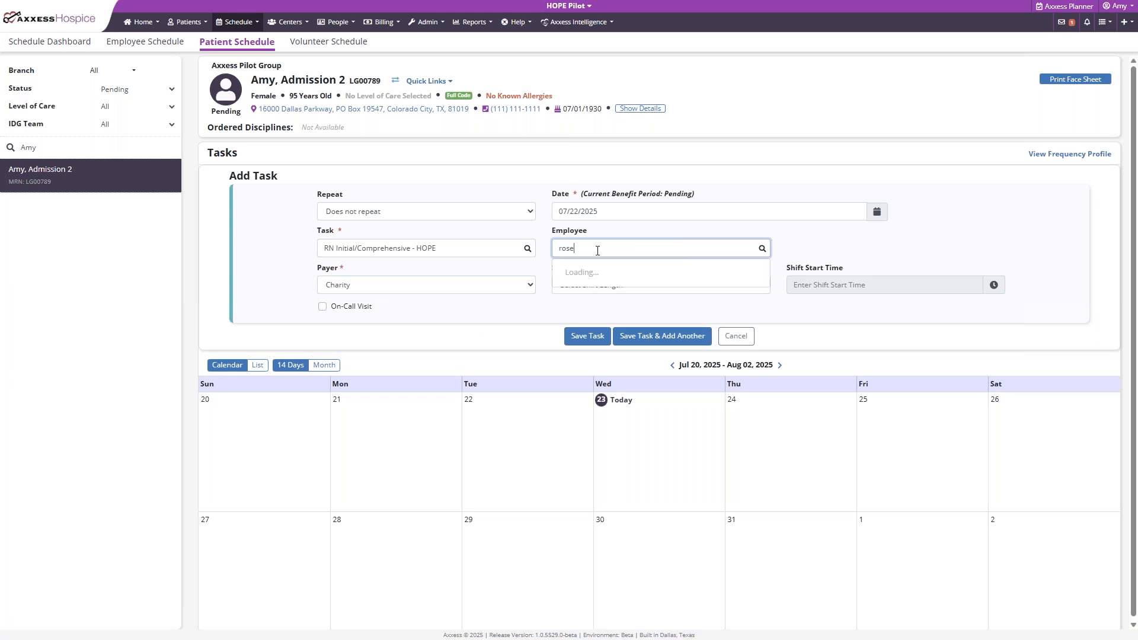
left_click(612, 273)
left_click(585, 337)
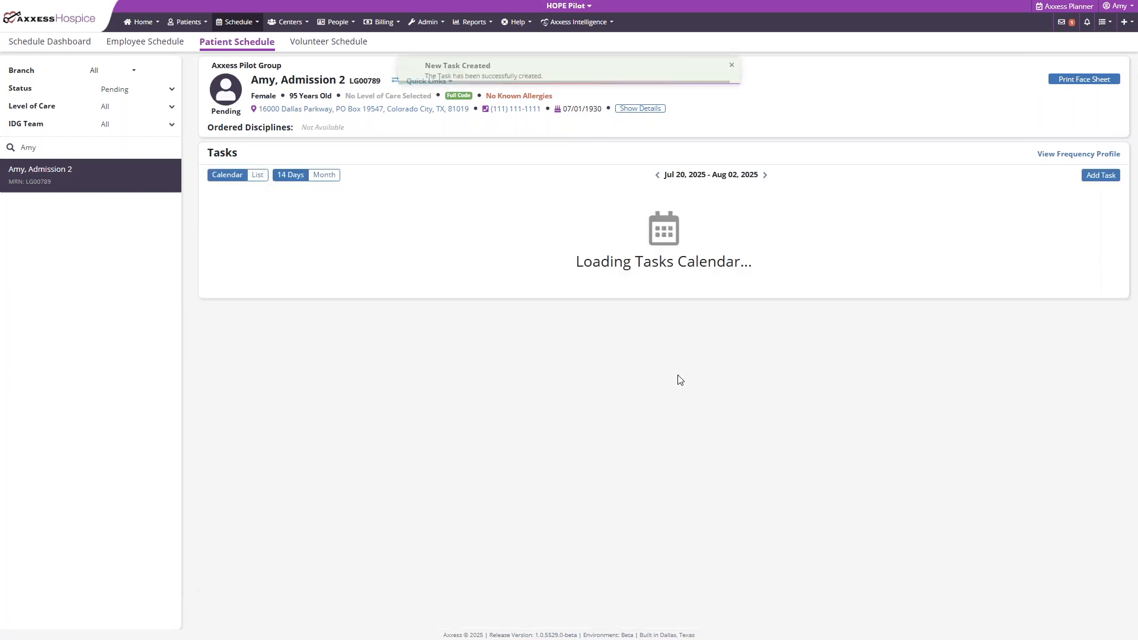
- Open the RN Initial/Comprehensive - HOPE visit from the calendar and admit the patient with admission date 07/22/2025
left_click(564, 236)
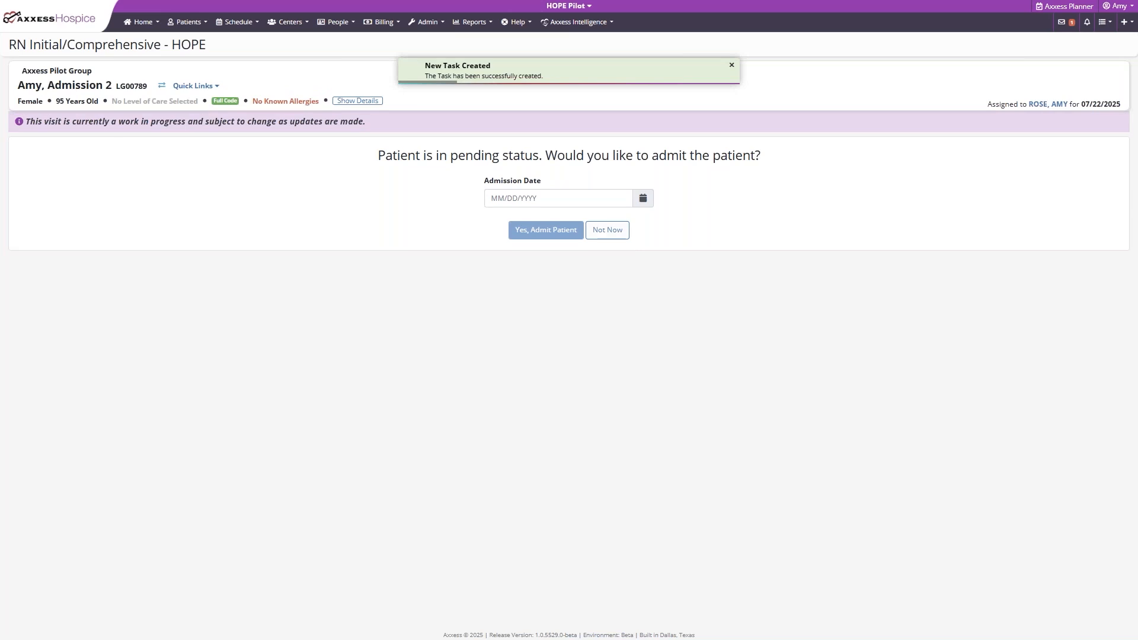
left_click(593, 200)
left_click(533, 148)
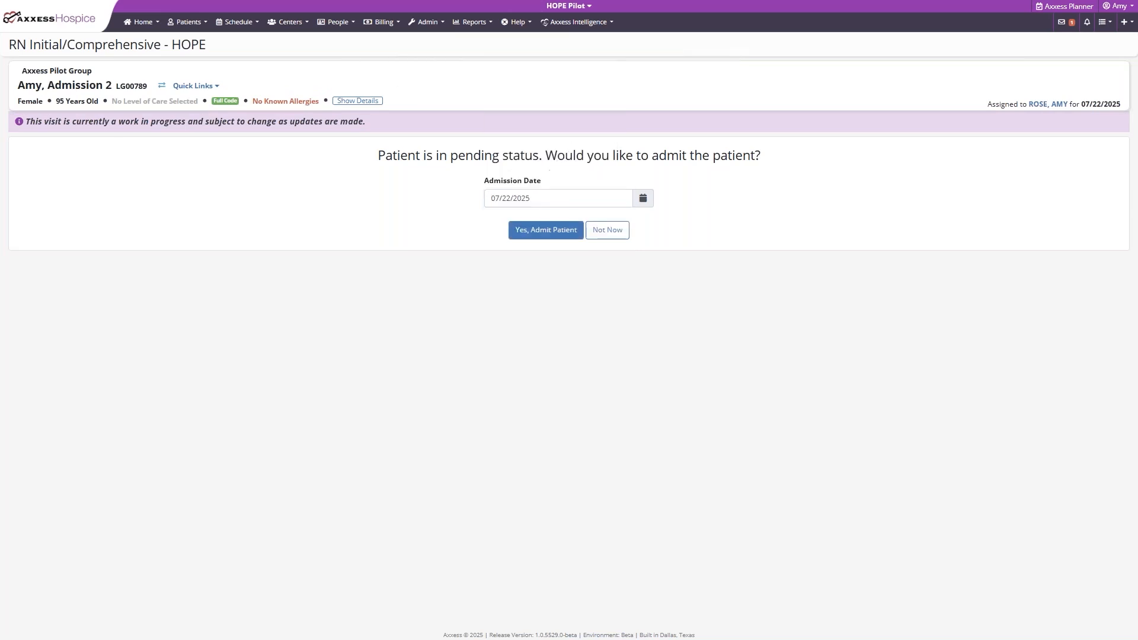
left_click(572, 233)
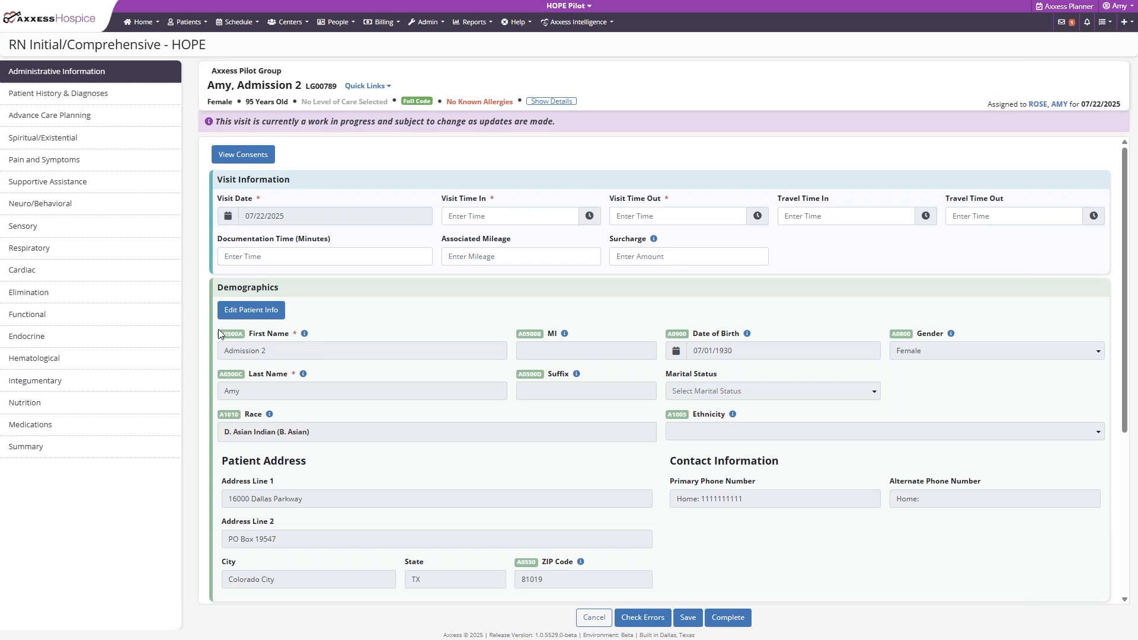
- View the item-specific instructions for First Name and review the demographics, admission and payer fields in Administrative Information
left_click_drag(235, 338, 244, 338)
left_click(347, 331)
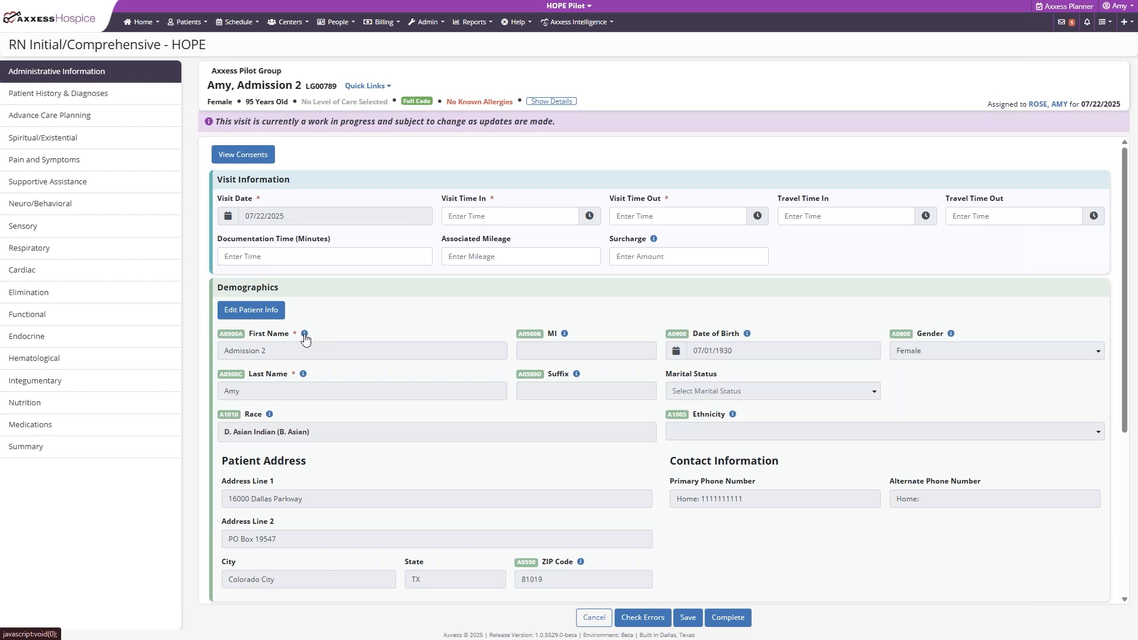
mouse_move(304, 333)
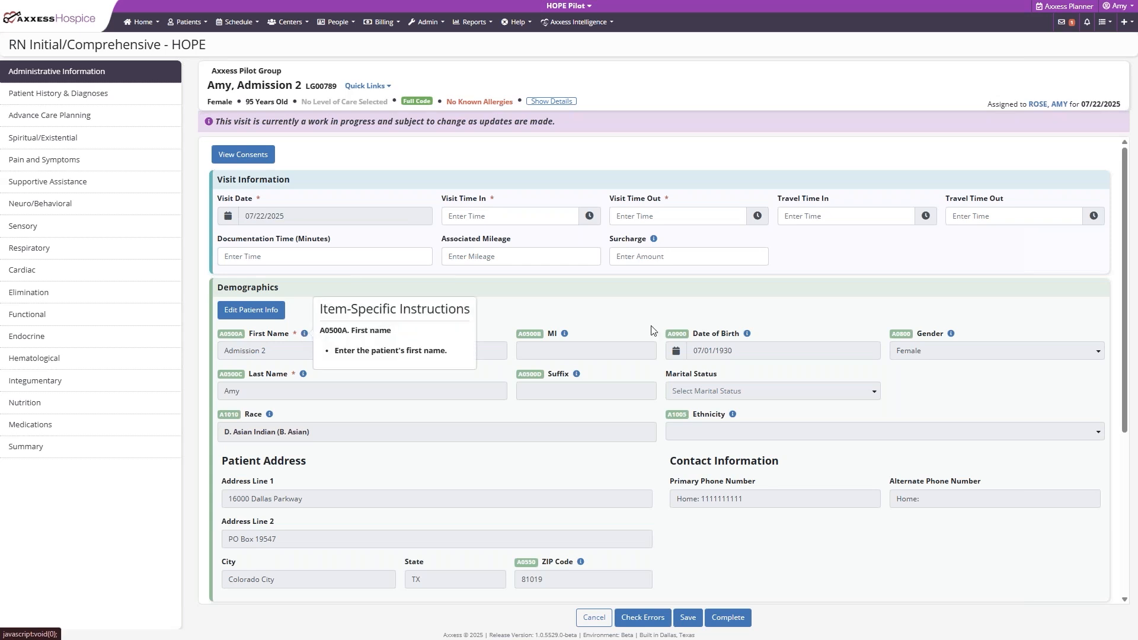
scroll(496, 305, "down", 1)
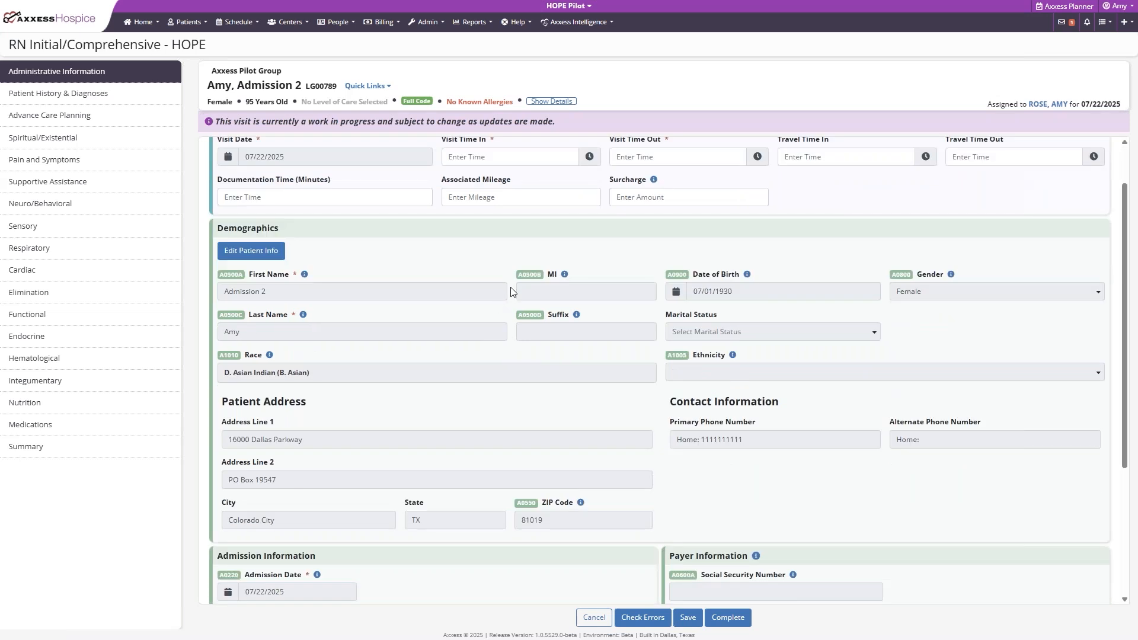
scroll(512, 291, "down", 3)
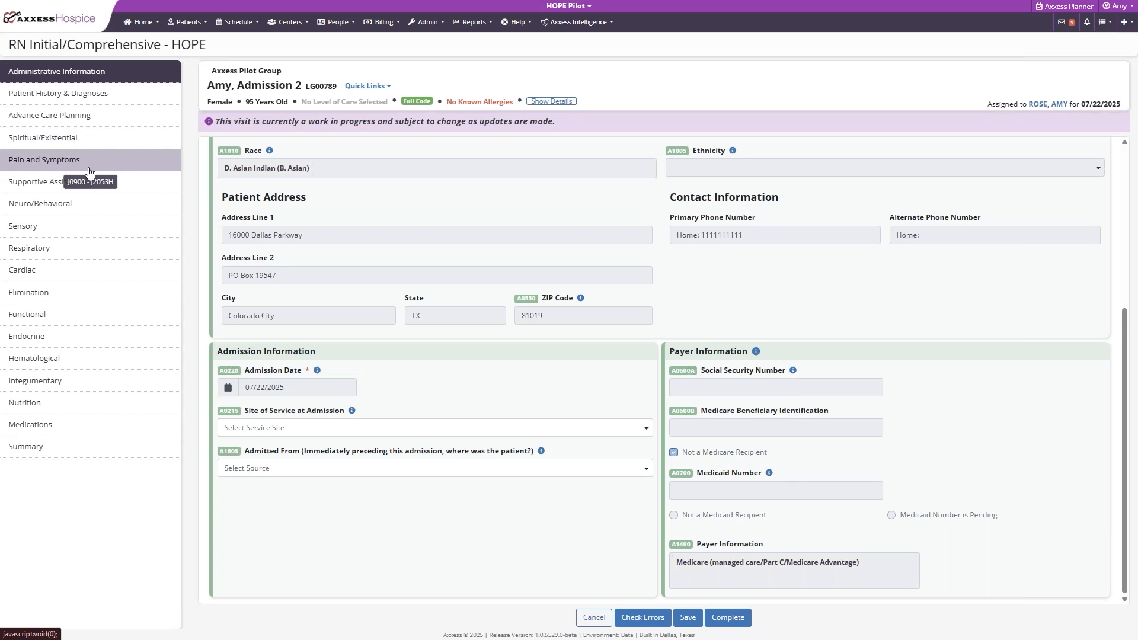
- In Patient History & Diagnoses, set the principal diagnosis to Stroke and answer Yes to Death is Imminent
left_click(90, 95)
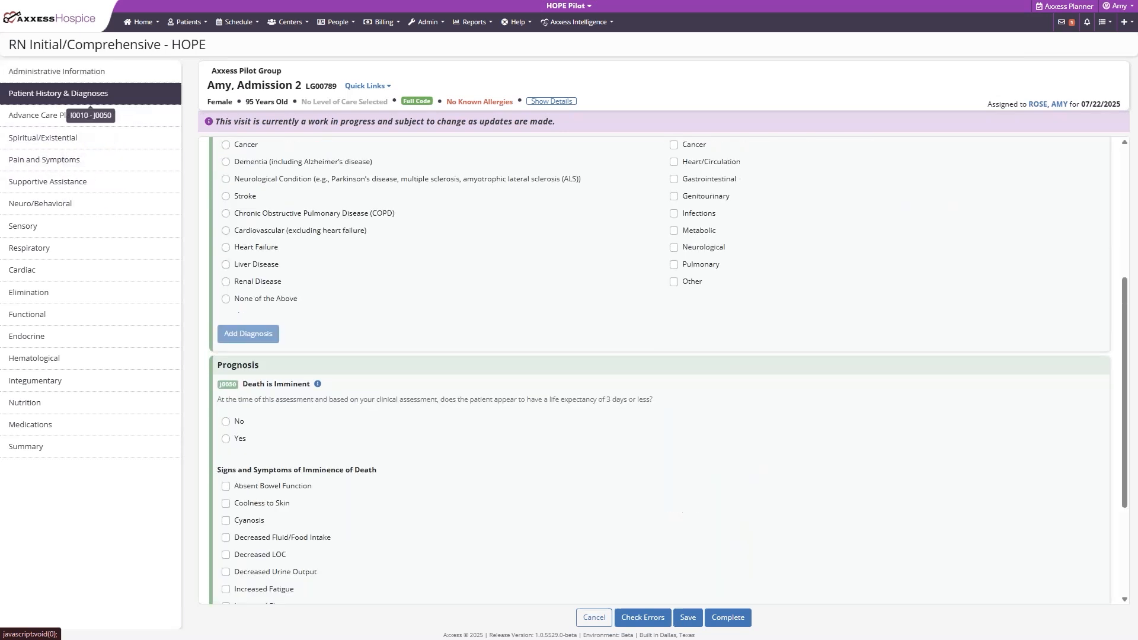
scroll(432, 307, "up", 4)
scroll(433, 309, "down", 1)
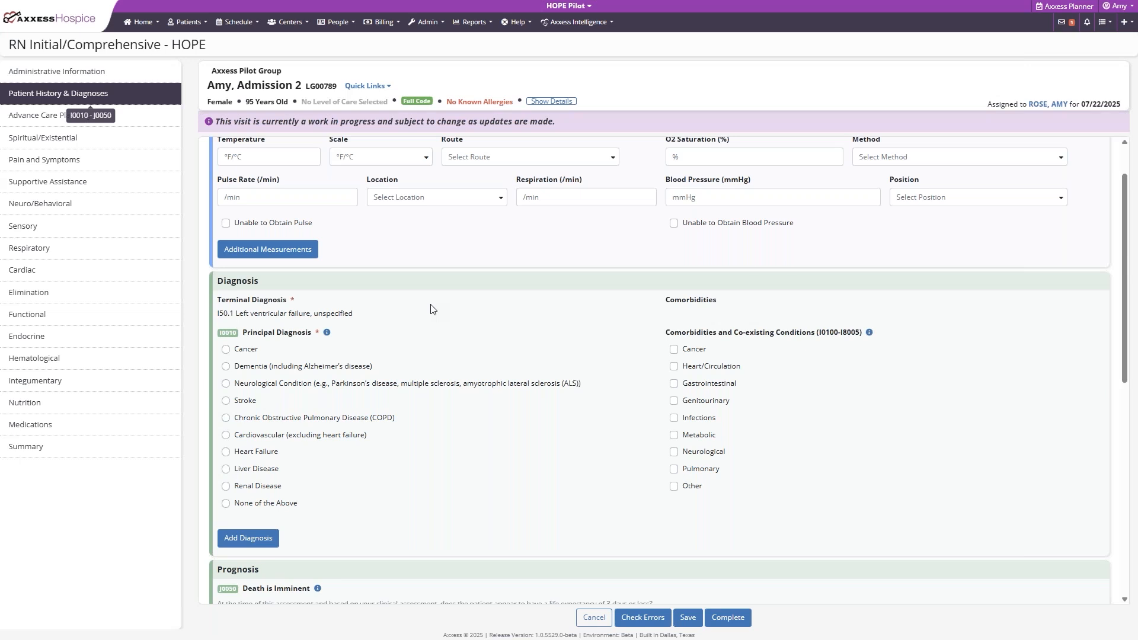
left_click(256, 401)
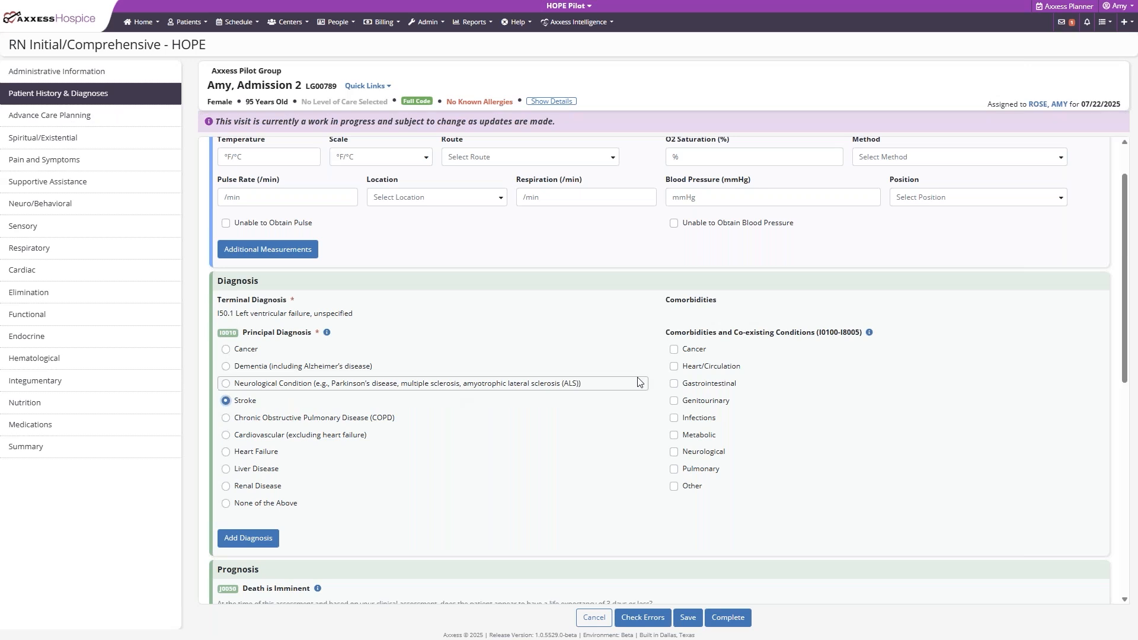
left_click(675, 401)
left_click(695, 421)
scroll(221, 307, "down", 5)
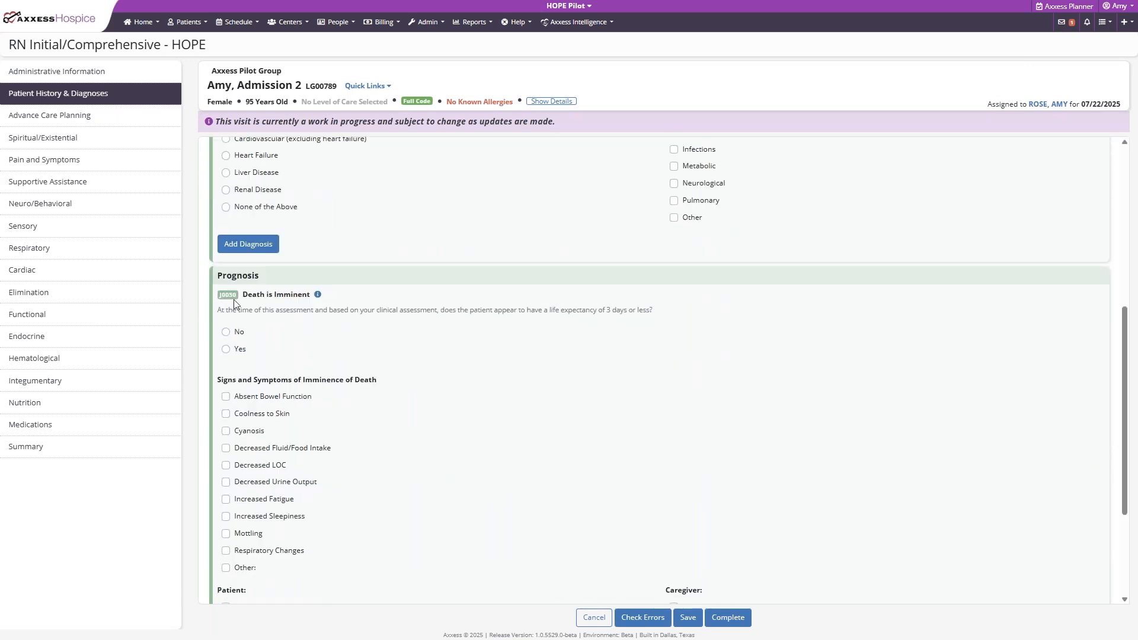
left_click(249, 350)
- Review the signs of imminent death, then the Advance Care Planning and Spiritual/Existential assessment questions
scroll(255, 354, "down", 3)
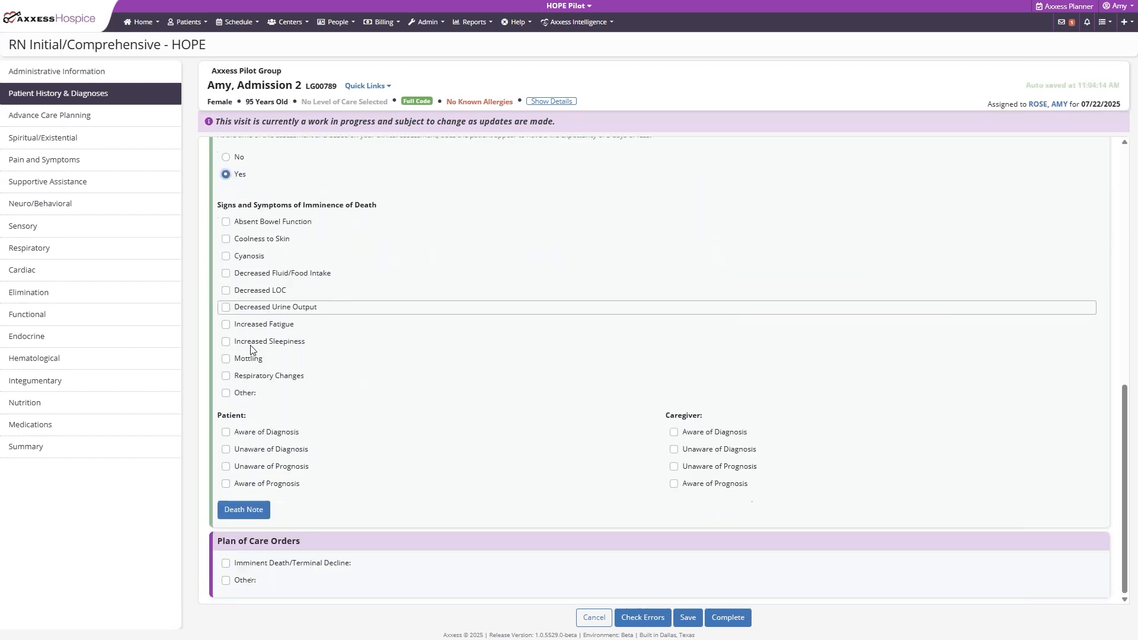
left_click(118, 119)
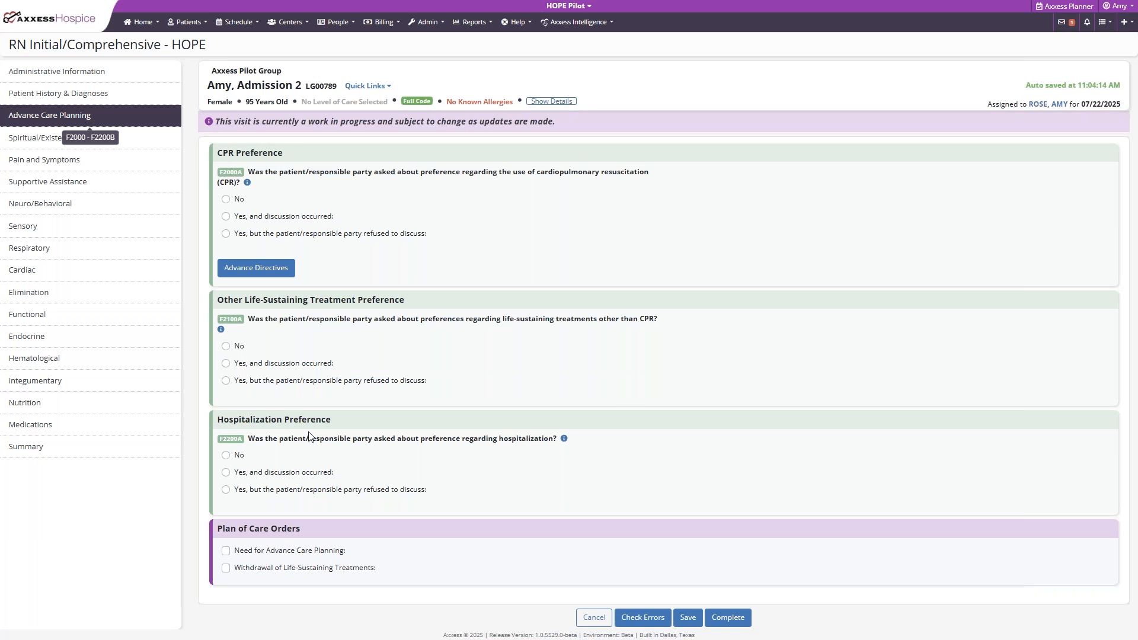
left_click(148, 145)
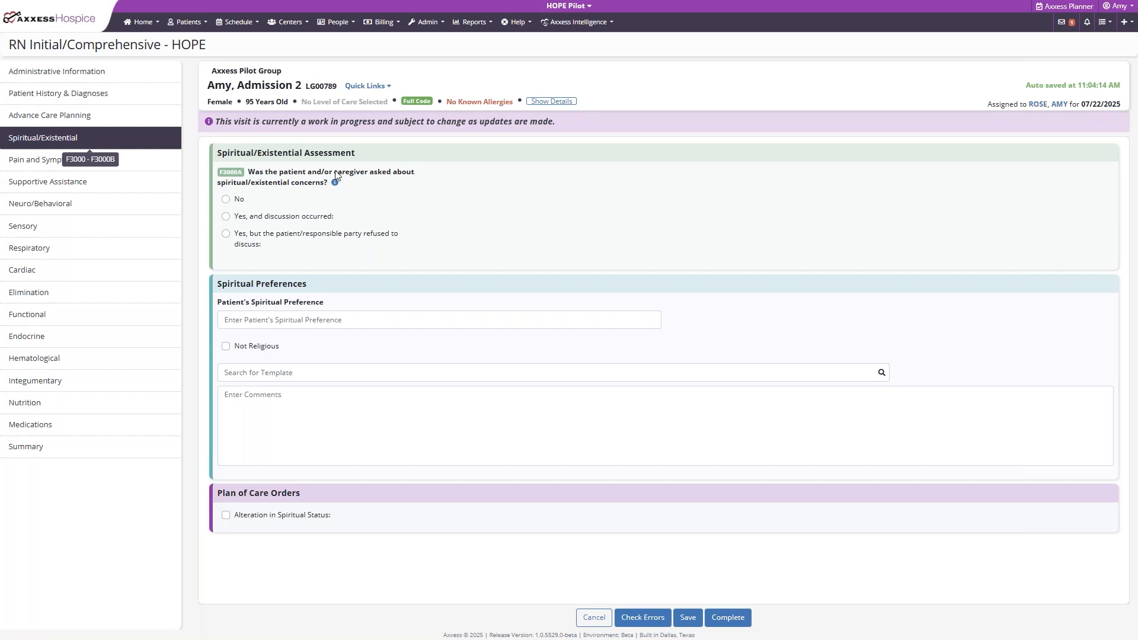
- In Pain and Symptoms, record that pain was screened with the Numeric (Edmonton Symptom Assessment) tool at severity 8
left_click(89, 160)
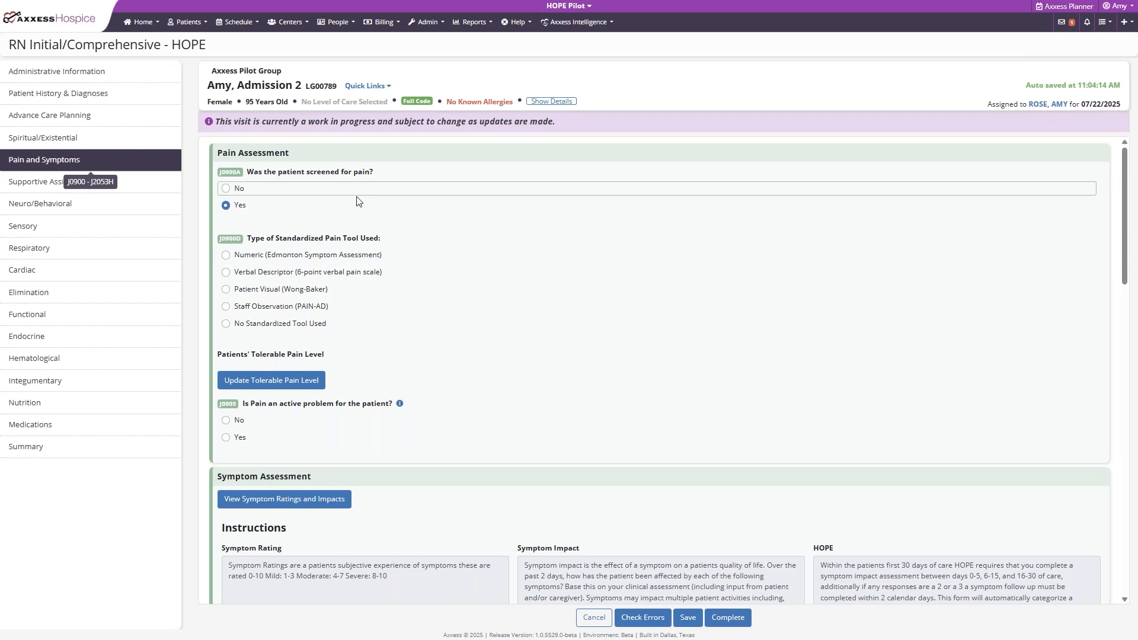
left_click(315, 256)
left_click(876, 308)
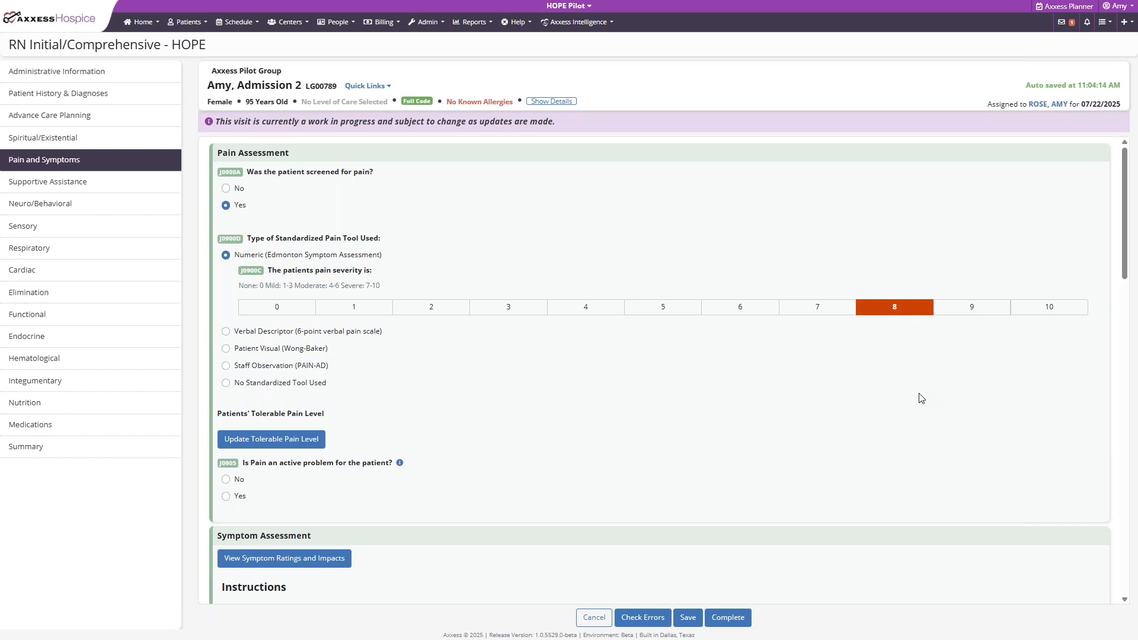
- Answer Yes to pain being an active problem and Yes to a comprehensive pain assessment being done
scroll(921, 398, "down", 1)
left_click(237, 438)
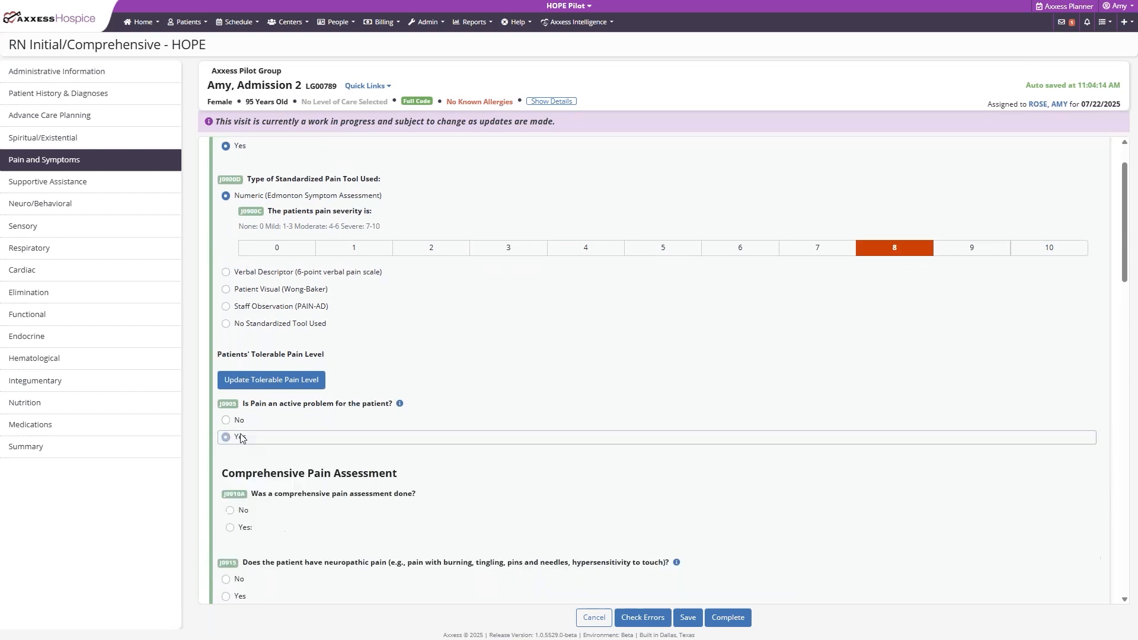
scroll(329, 440, "down", 2)
left_click(244, 403)
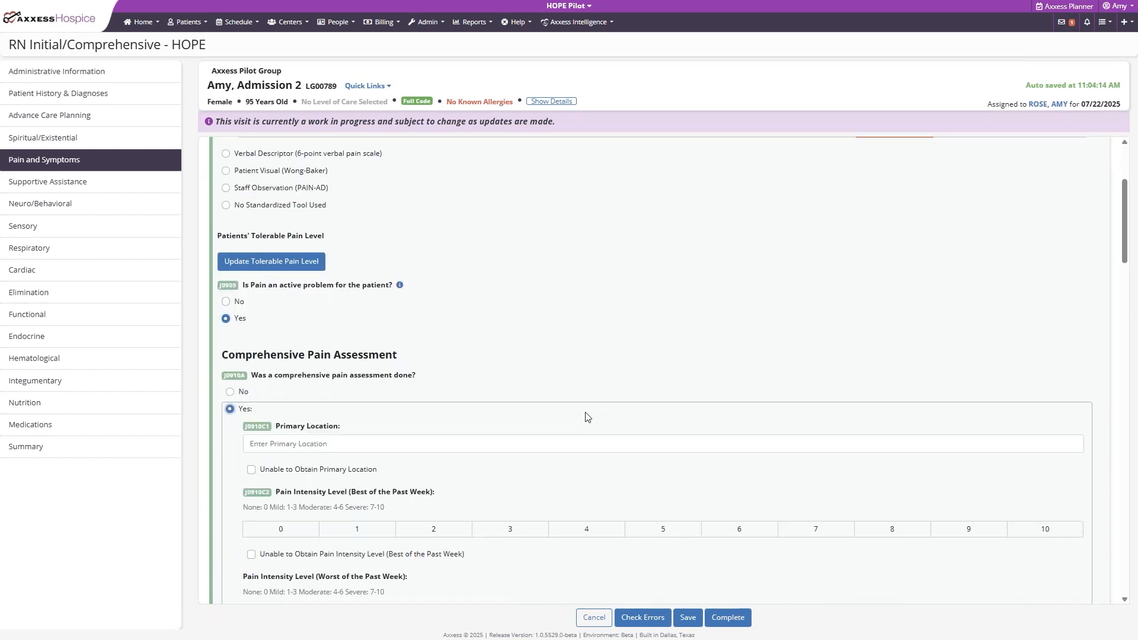
- Rate Pain Impact as 0 - Not at all in the Symptom Impact Assessment
scroll(588, 417, "down", 4)
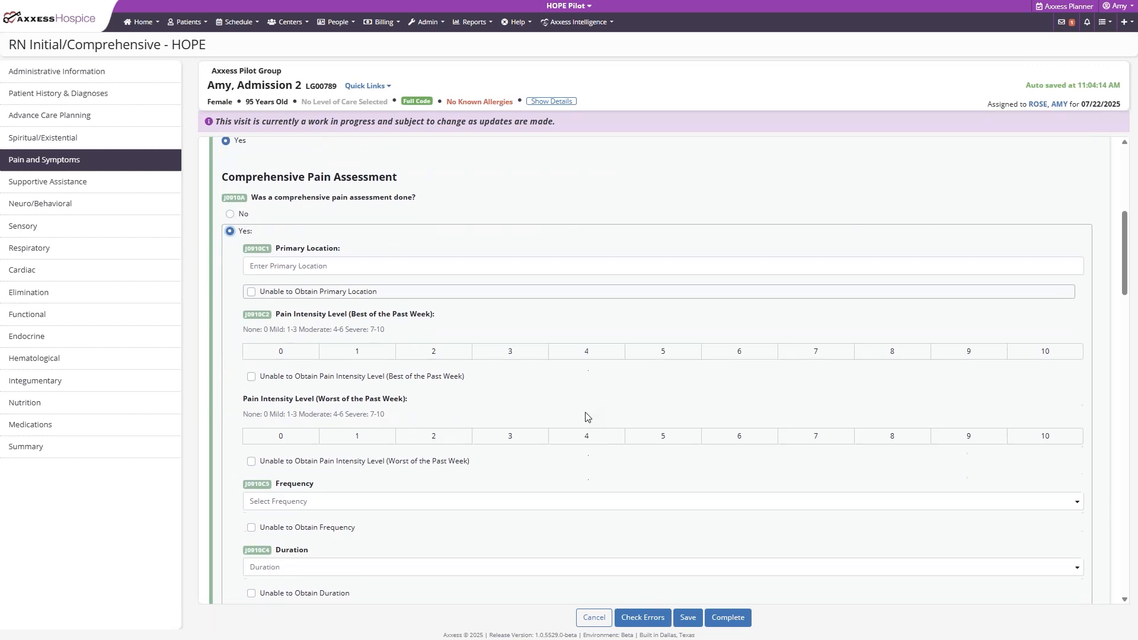
scroll(587, 417, "down", 7)
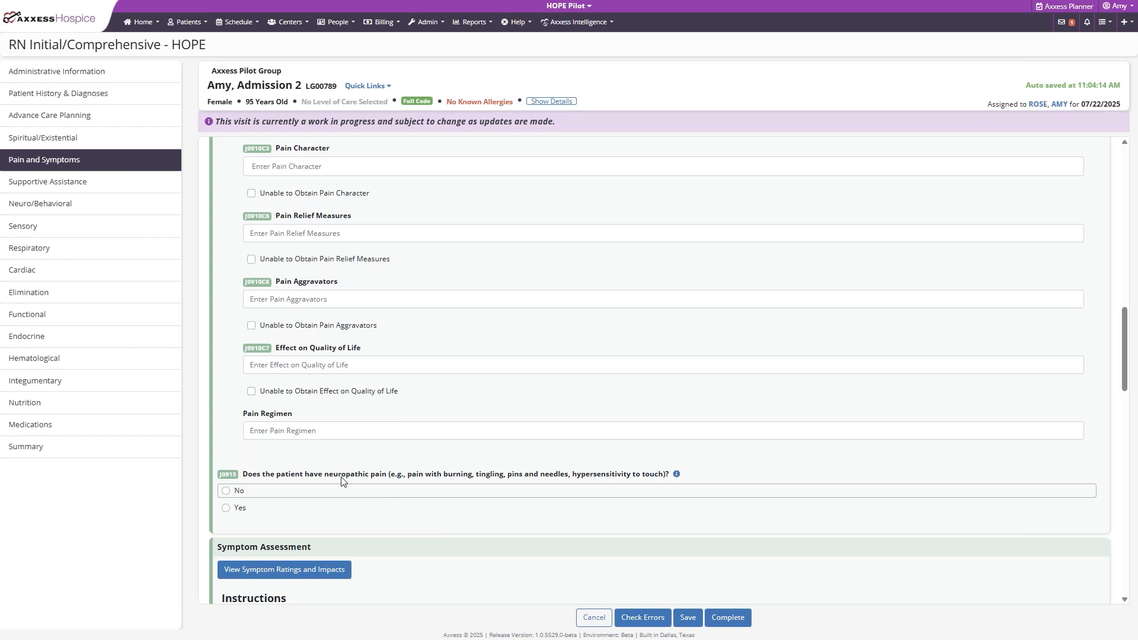
scroll(337, 483, "down", 1)
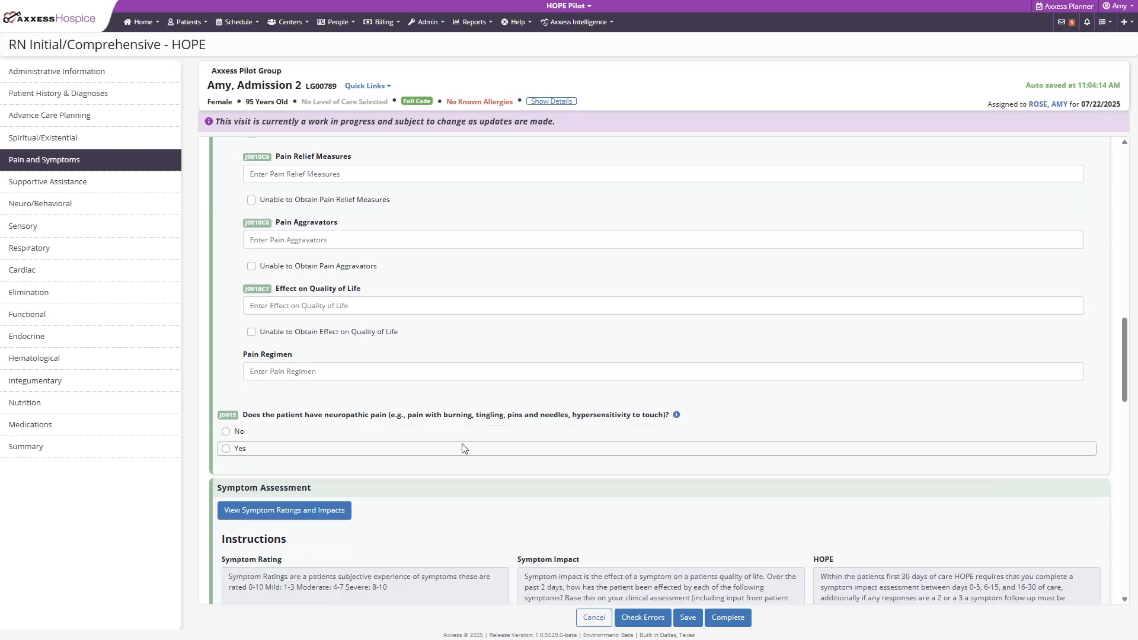
scroll(470, 447, "down", 5)
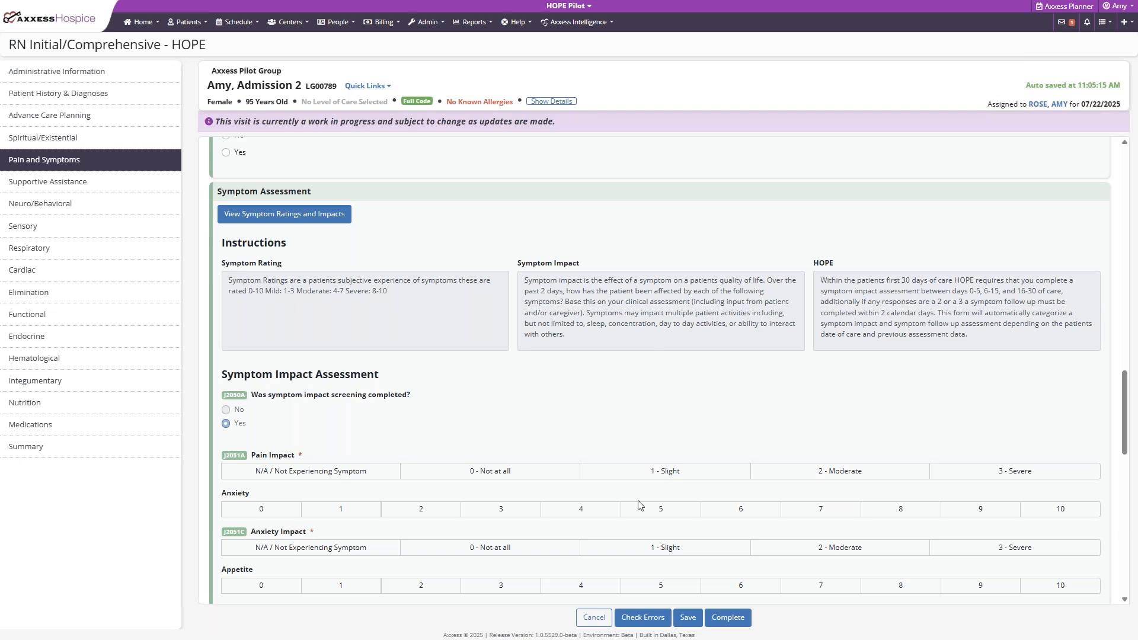
left_click(347, 473)
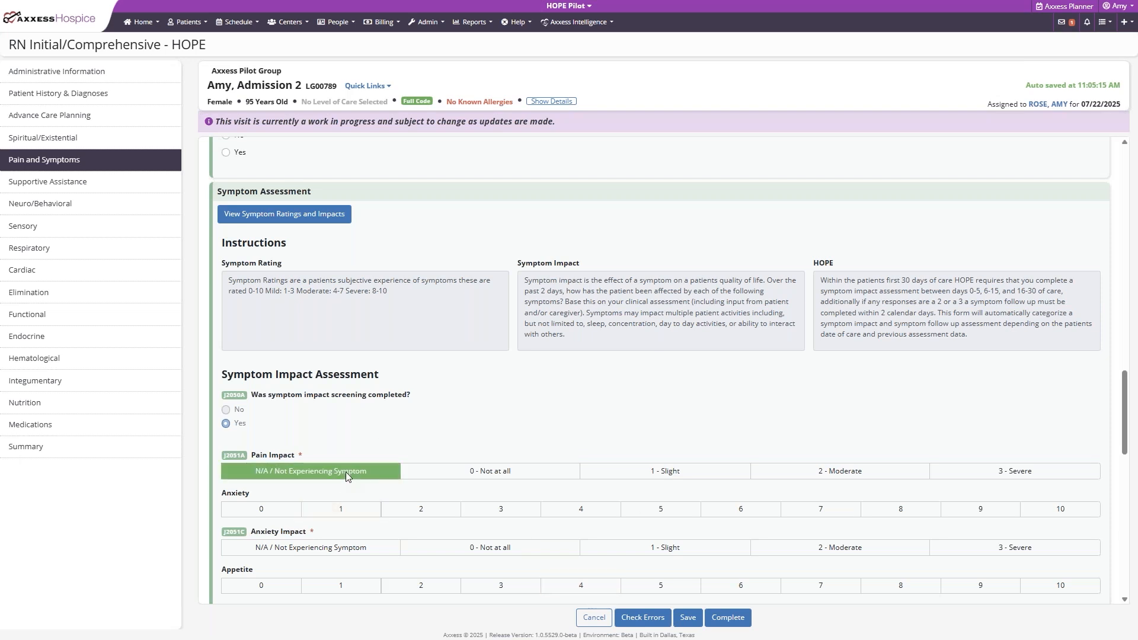
left_click(474, 471)
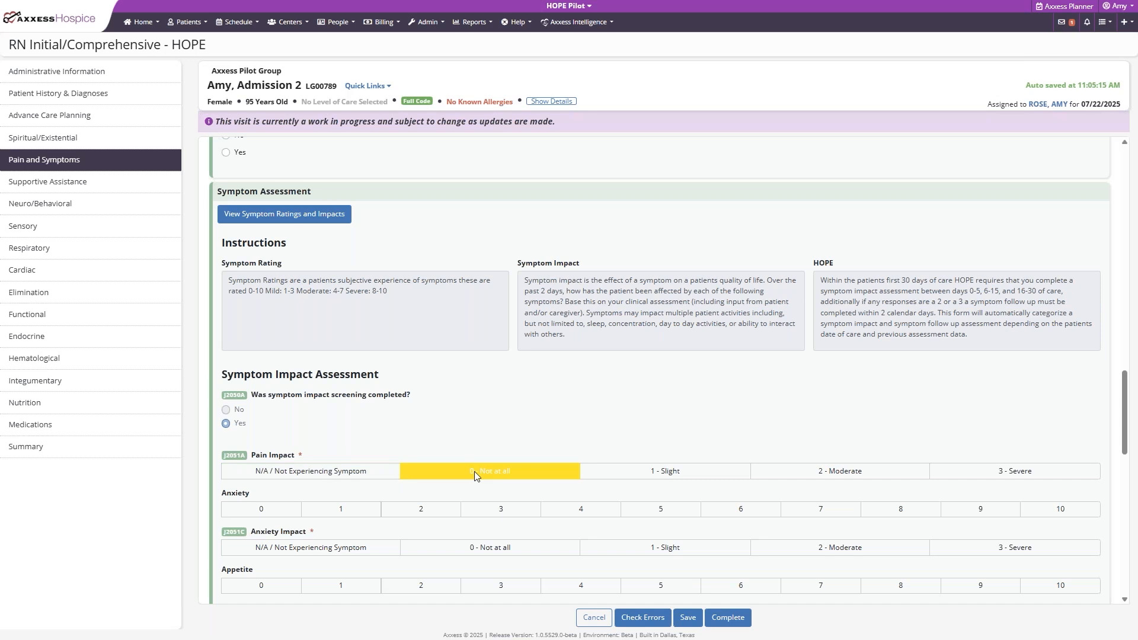
- Change the Pain Impact rating to 2 - Moderate in the Symptom Impact Assessment
left_click(621, 471)
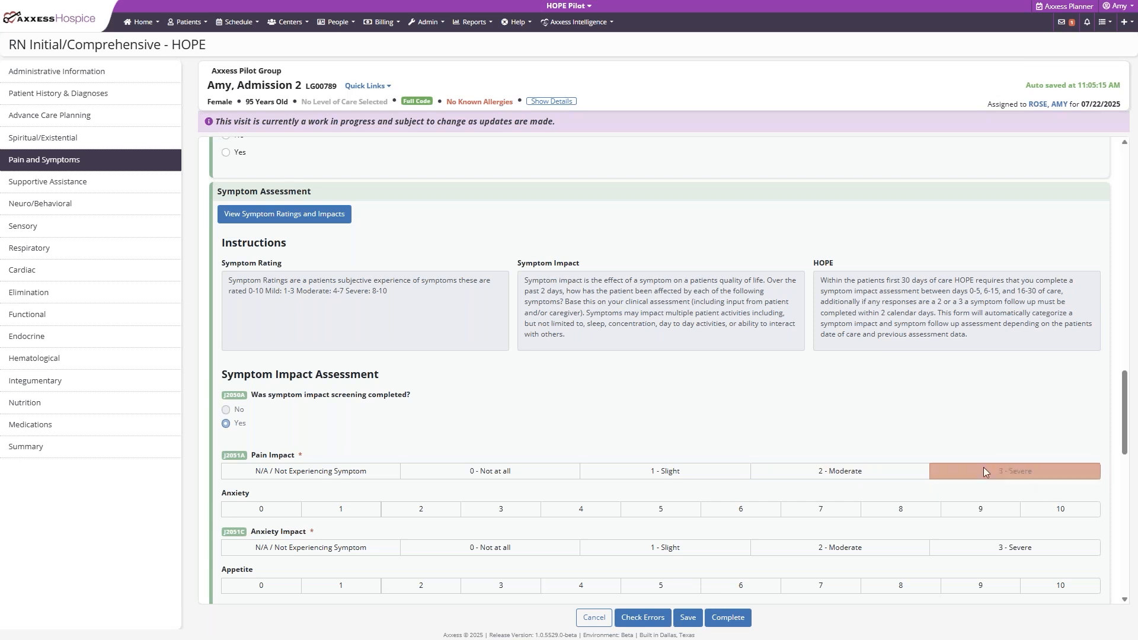
scroll(943, 415, "down", 2)
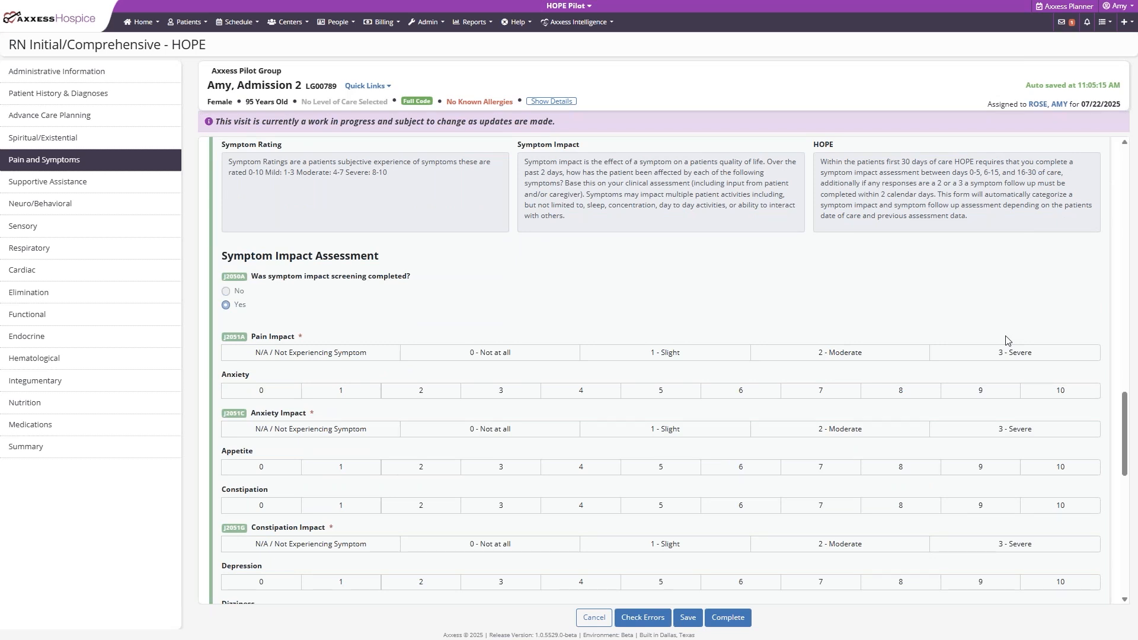
left_click(870, 351)
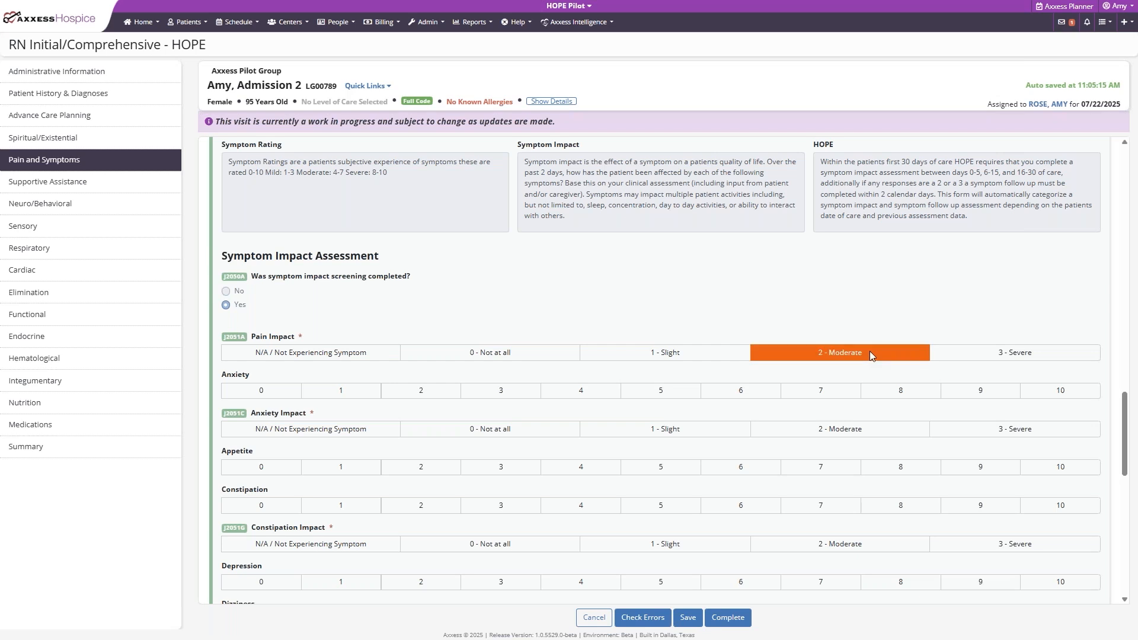
- Rate Anxiety 7 with Anxiety Impact 2 - Moderate, Appetite 6 and Constipation 7 in the Symptom Impact Assessment
left_click(836, 396)
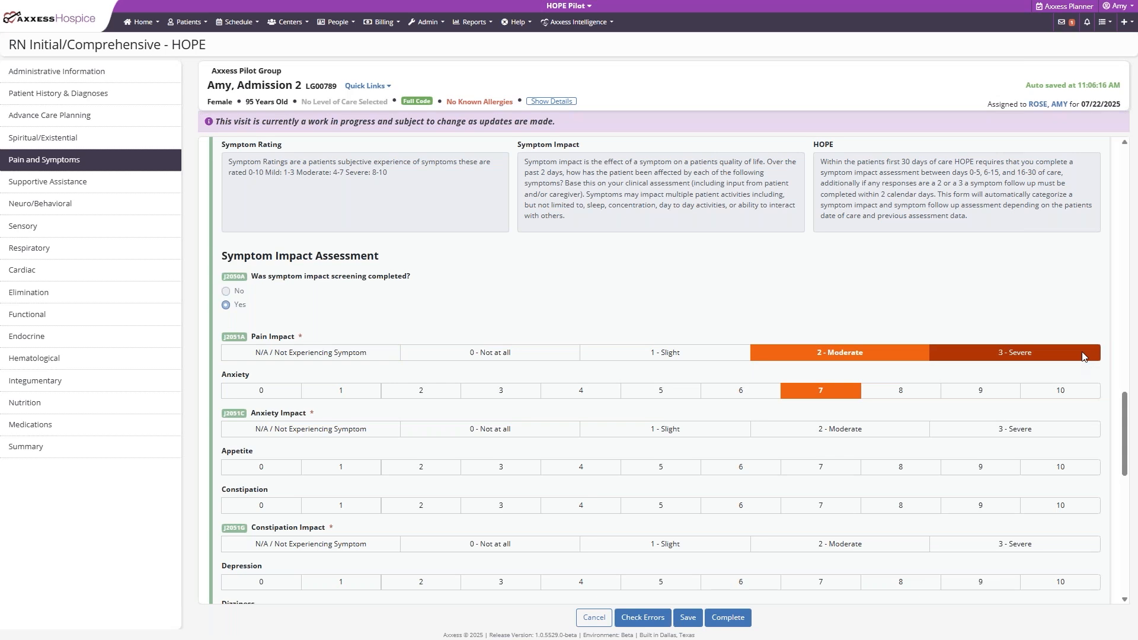
left_click(846, 429)
left_click(741, 467)
left_click(821, 505)
scroll(801, 494, "down", 2)
scroll(801, 494, "down", 3)
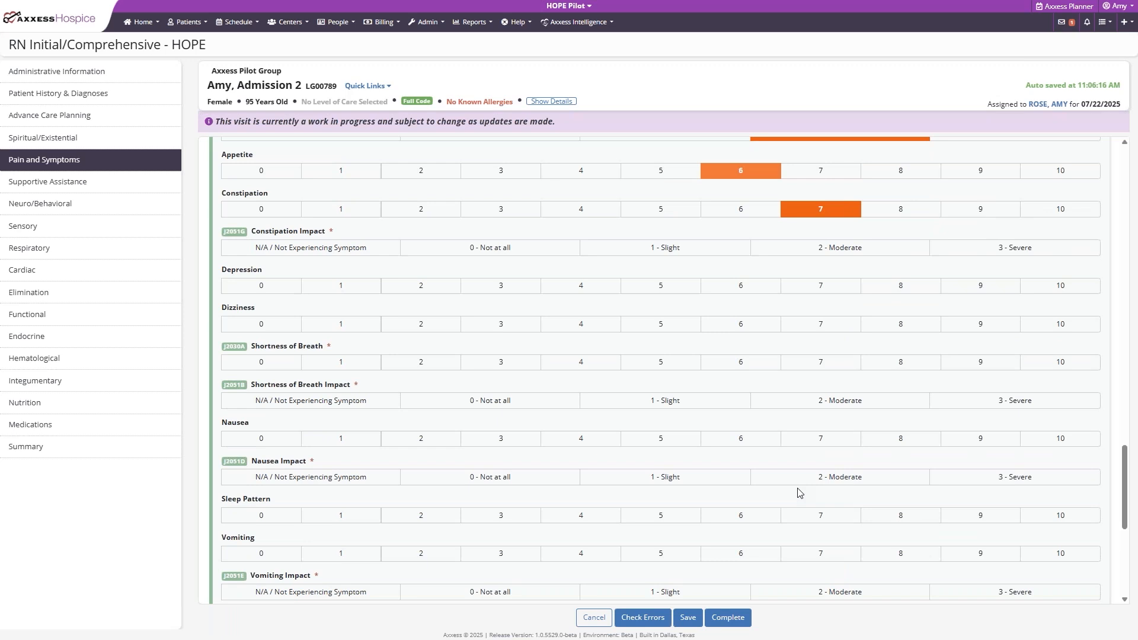
scroll(401, 309, "up", 4)
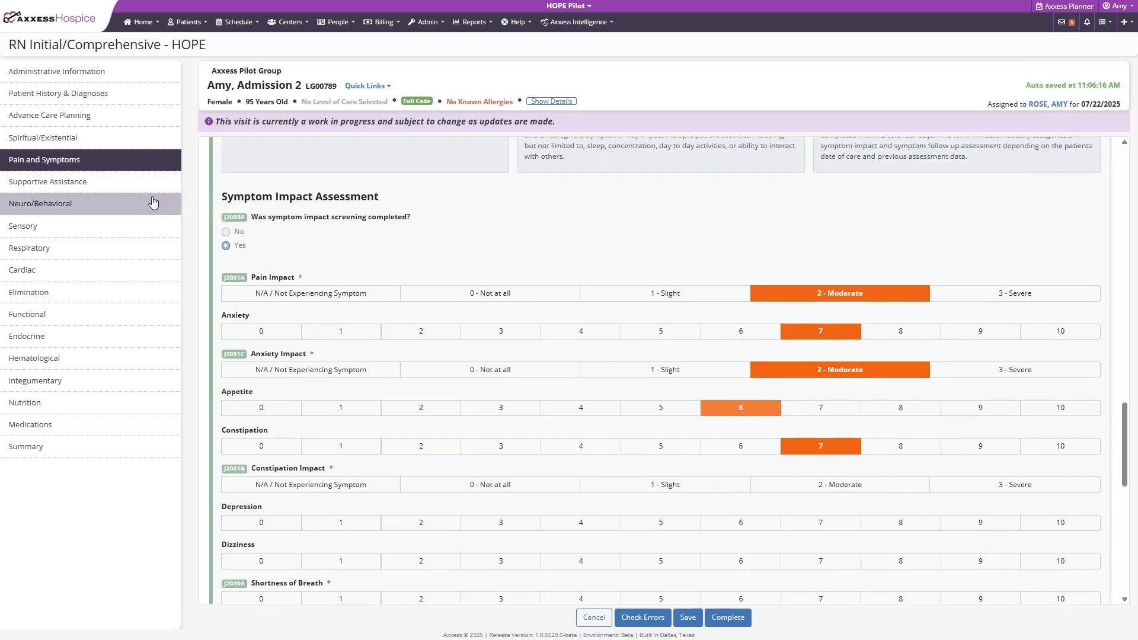
- In Supportive Assistance, set the living arrangement to Congregate home and the in-person assistance level to Regular nighttime
left_click(153, 189)
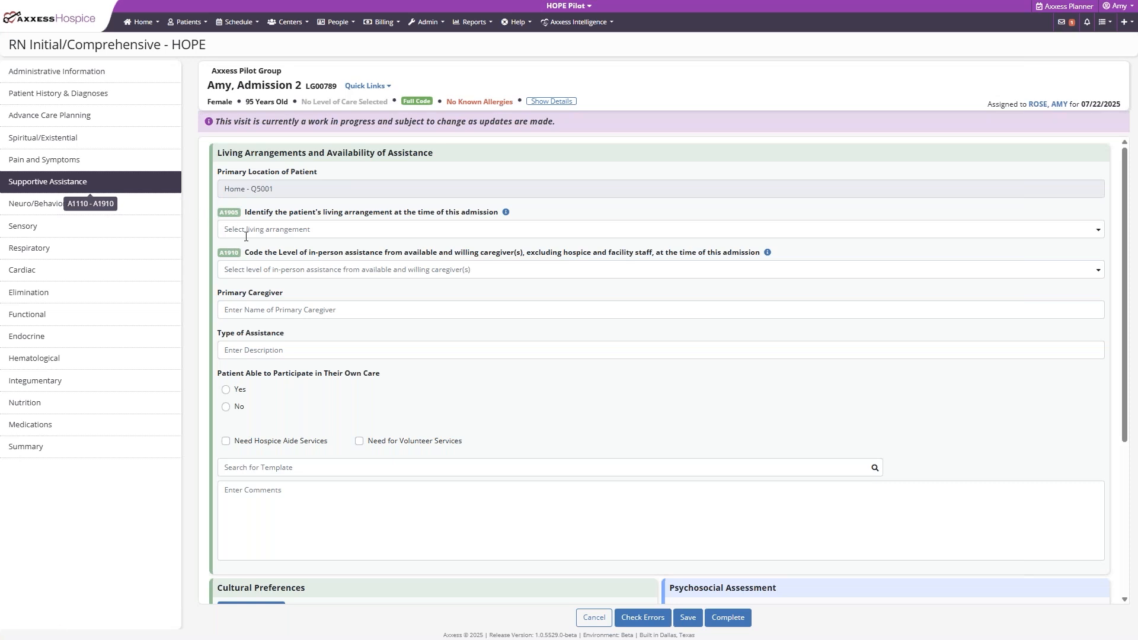
left_click(281, 231)
left_click(296, 285)
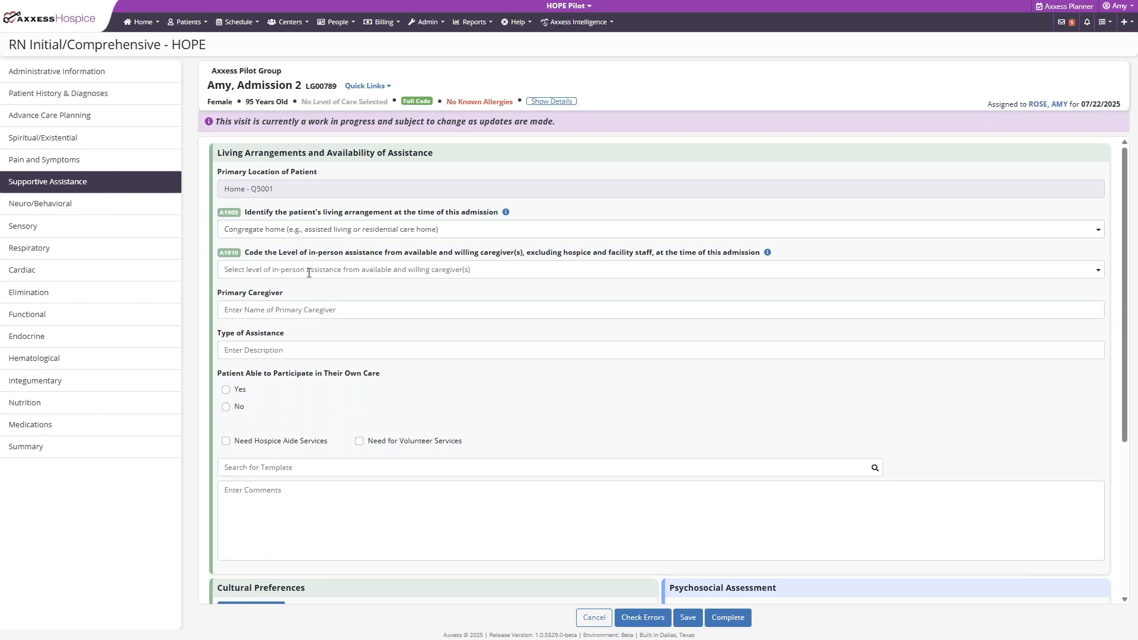
left_click(309, 271)
left_click(318, 328)
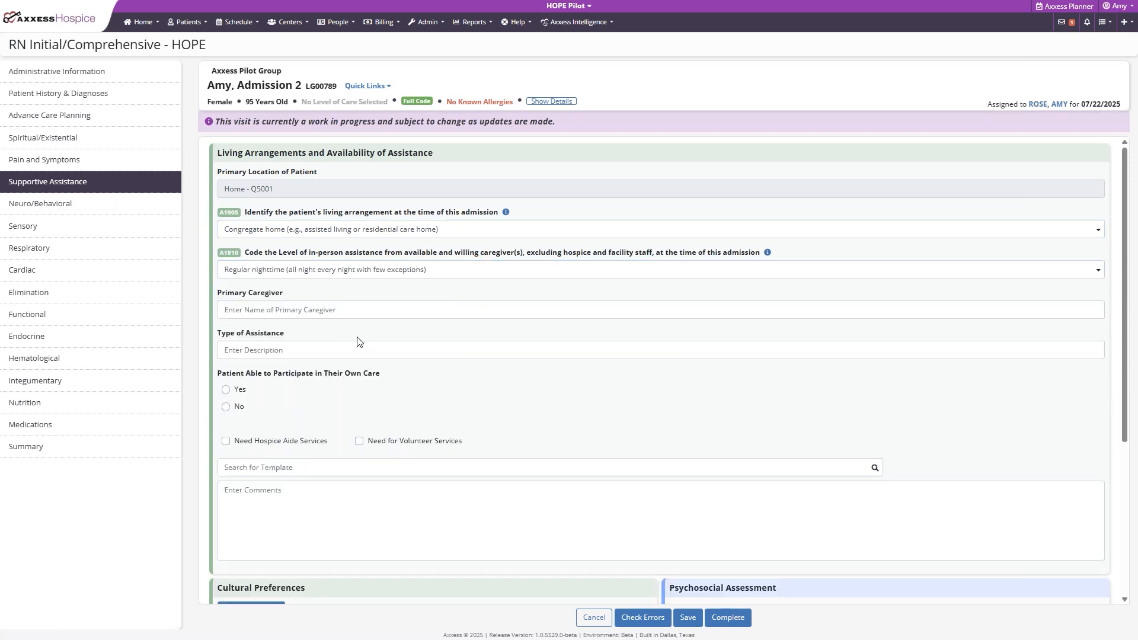
- Review the Cultural Preferences in Supportive Assistance and the Shortness of Breath Treatment options in Respiratory
scroll(358, 342, "down", 4)
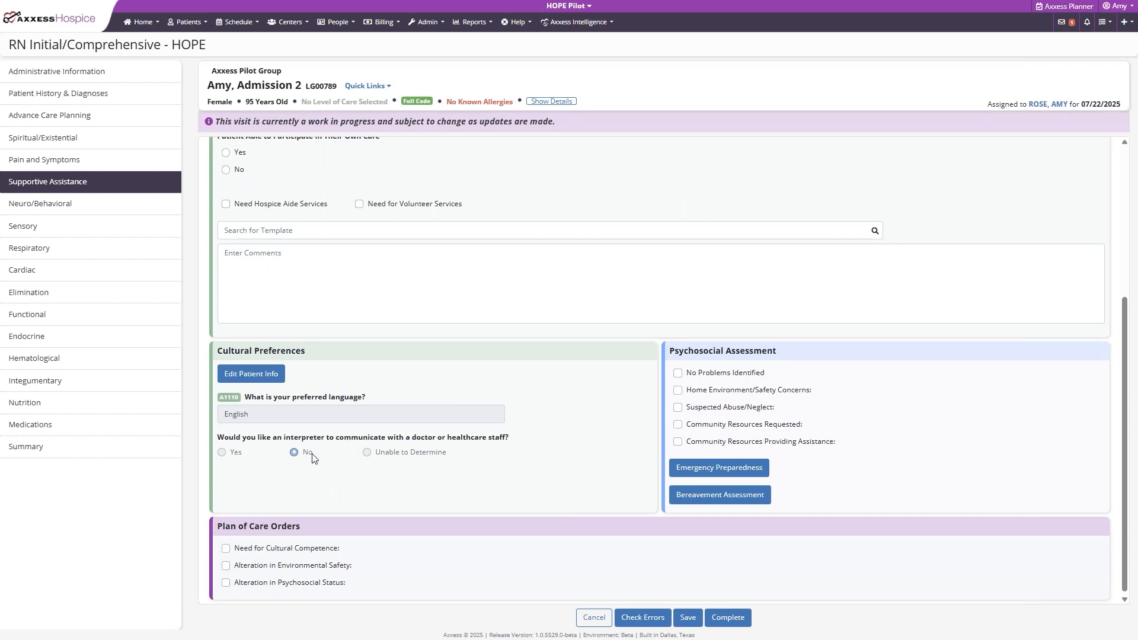
left_click(157, 255)
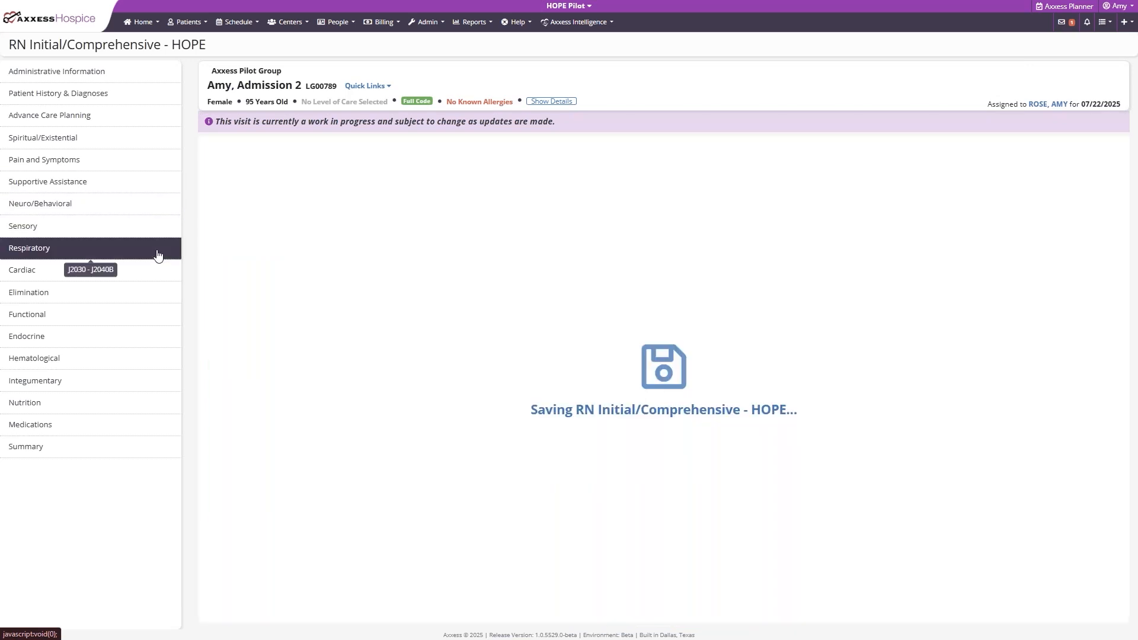
scroll(551, 465, "down", 3)
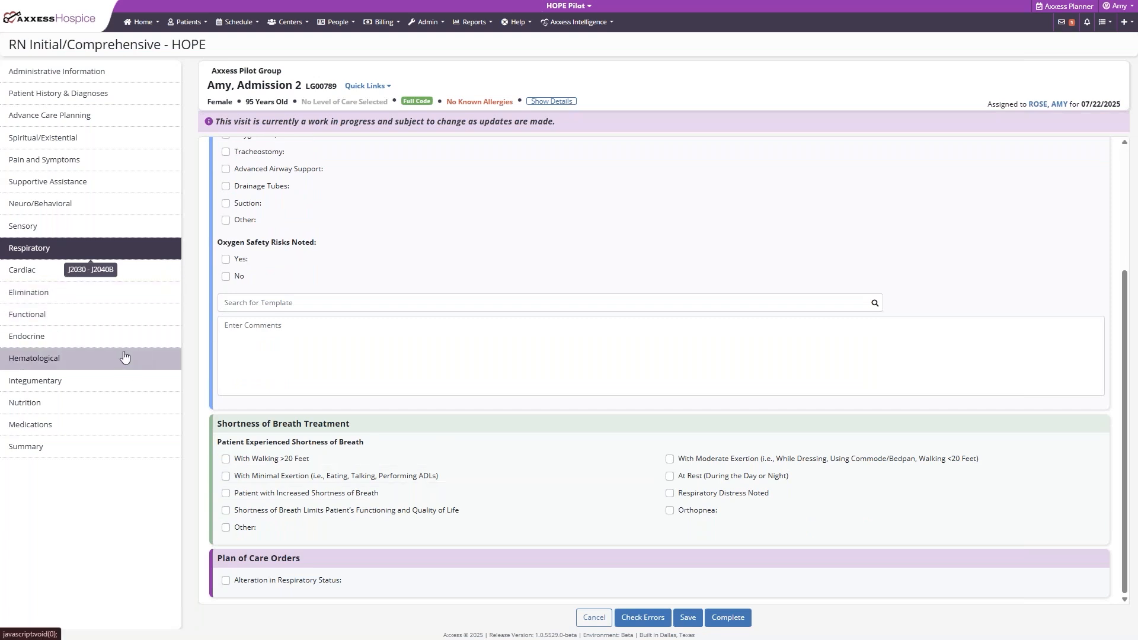
- In Integumentary, answer Yes to skin conditions and select Surgical wound(s) with Surgical wound care as the treatment
left_click(118, 383)
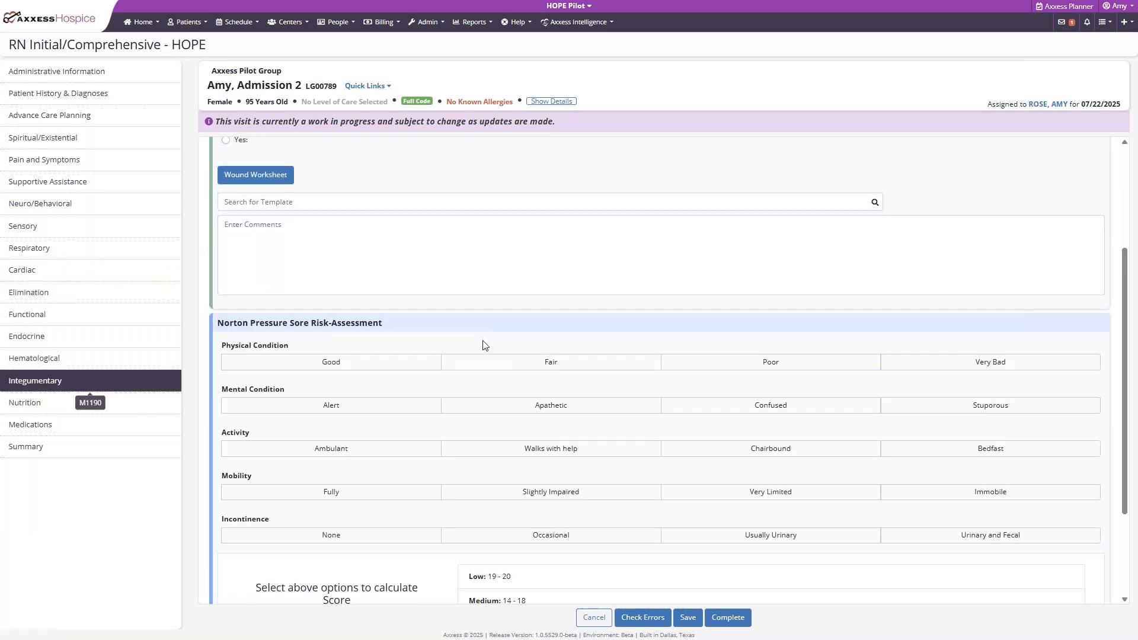
scroll(484, 346, "up", 3)
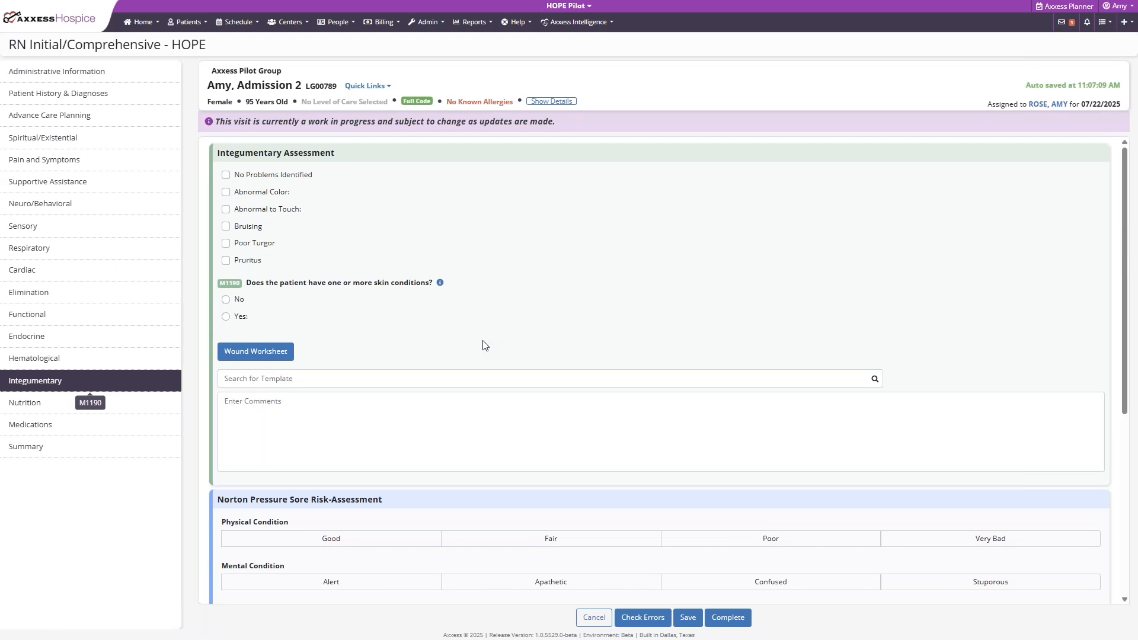
left_click(259, 320)
left_click(532, 404)
left_click(551, 524)
scroll(552, 521, "down", 2)
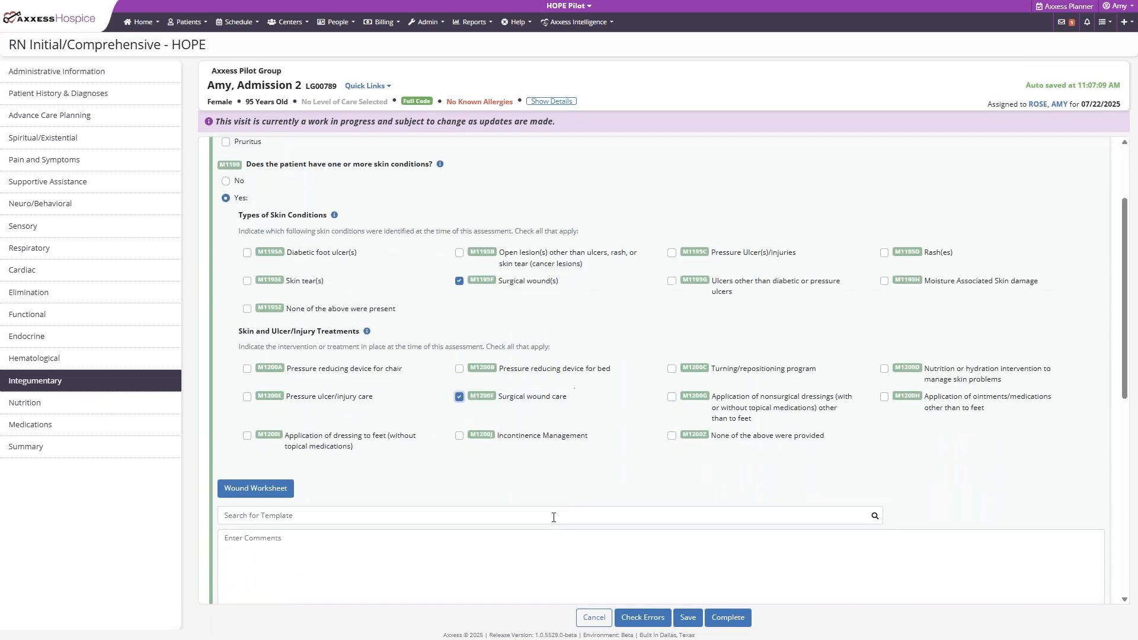
- Review the opioid and bowel regimen questions in Medications and leave the visit
left_click(155, 425)
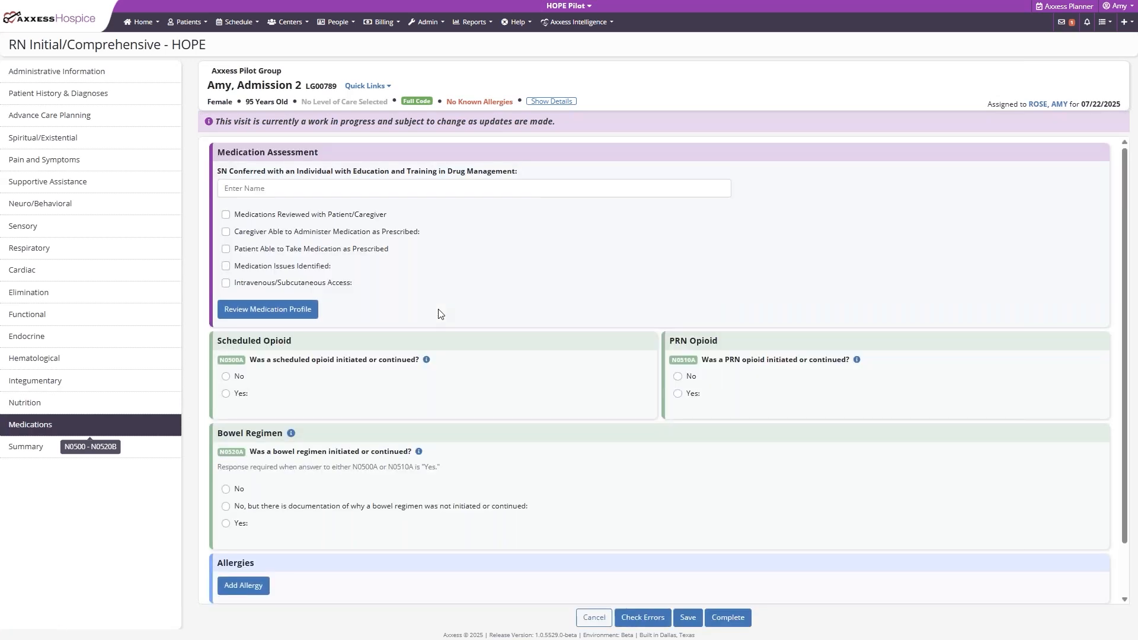
scroll(441, 314, "down", 1)
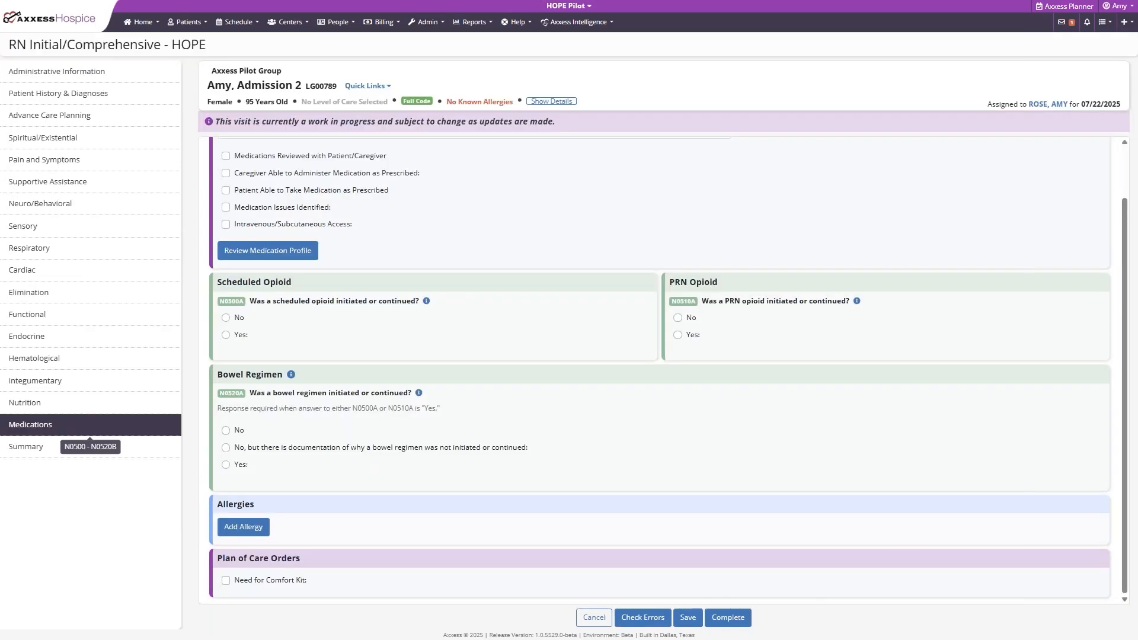
left_click(592, 617)
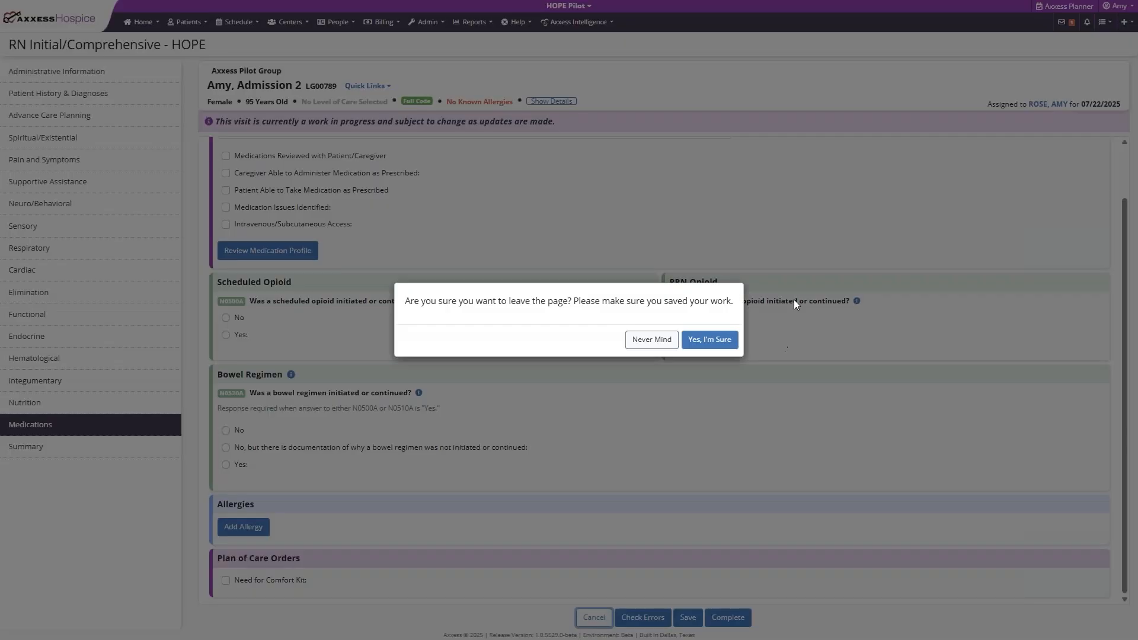
left_click(691, 348)
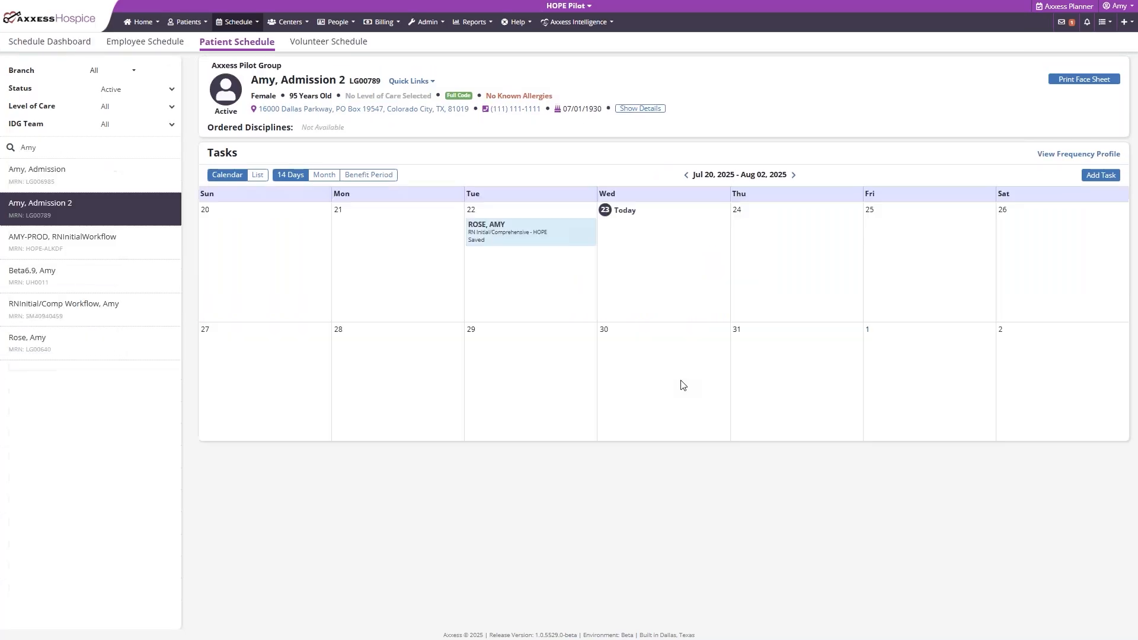
- Delete the RN Initial/Comprehensive - HOPE task from the list of the patient's scheduled tasks
left_click(262, 176)
left_click(1105, 225)
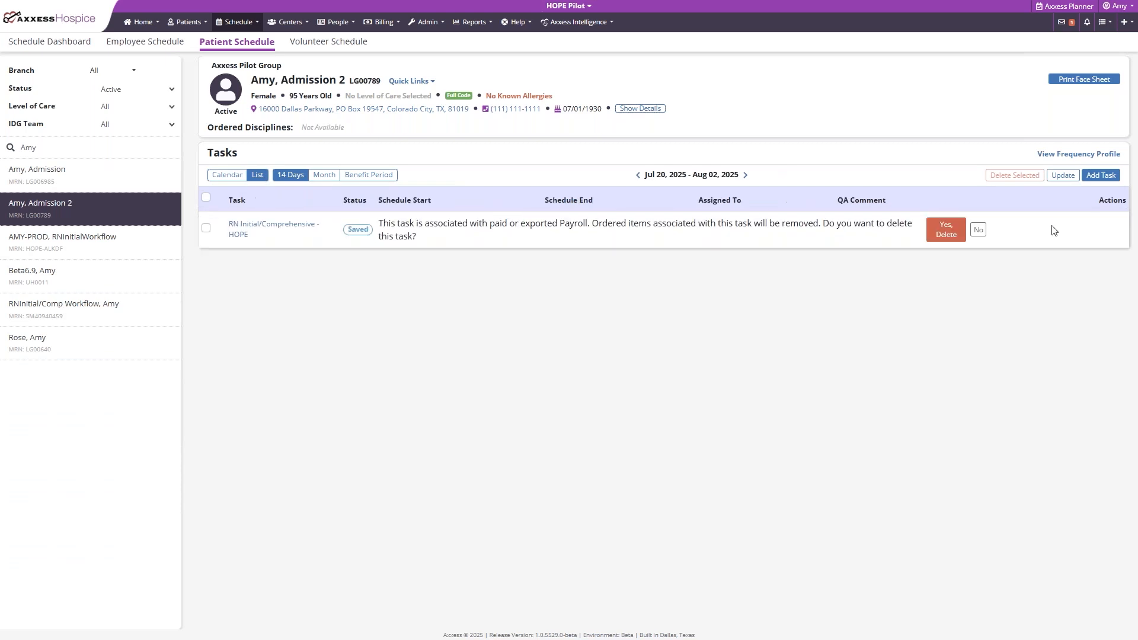
left_click(947, 230)
- Add an RN Initial - HOPE task dated 07/22/2025 to the patient's schedule, assigned to the same nurse
left_click(1101, 176)
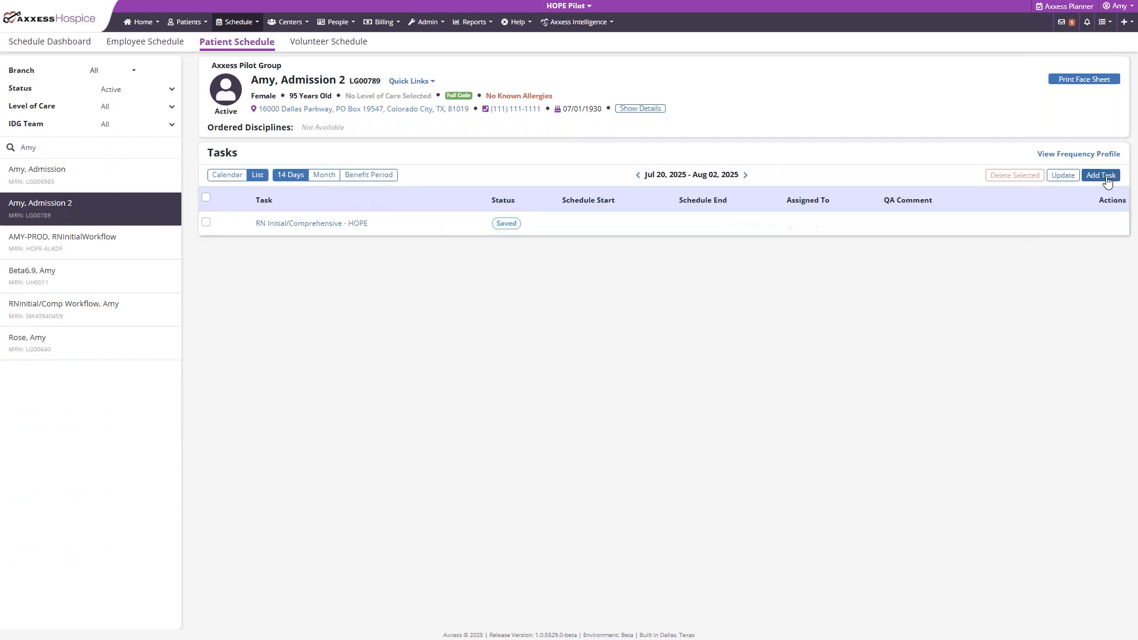
left_click(562, 211)
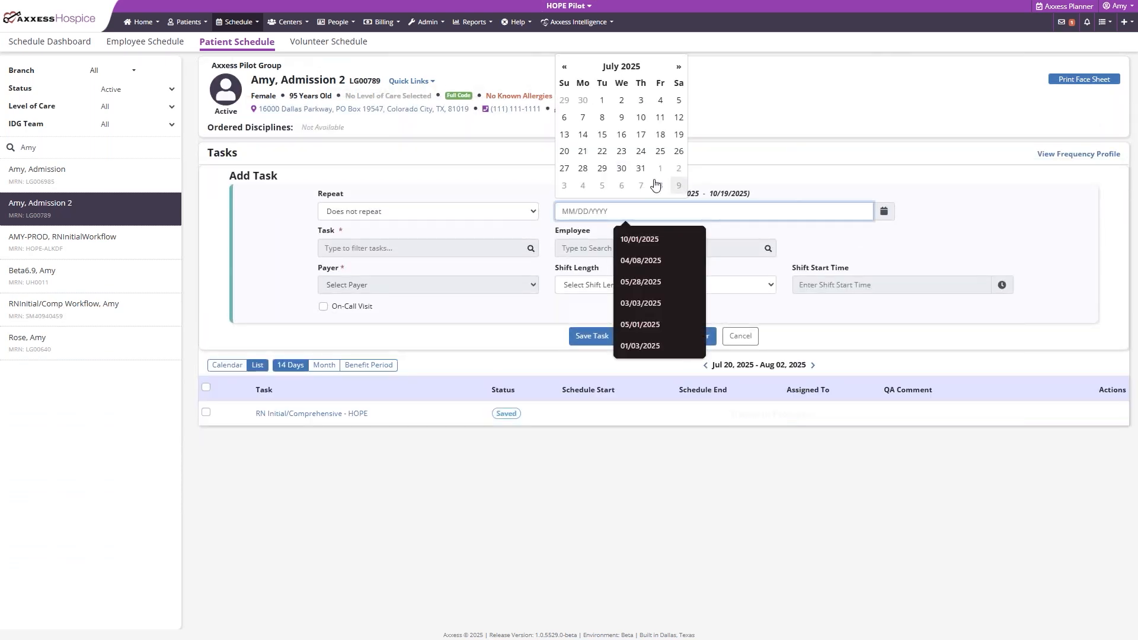
left_click(603, 155)
left_click(424, 247)
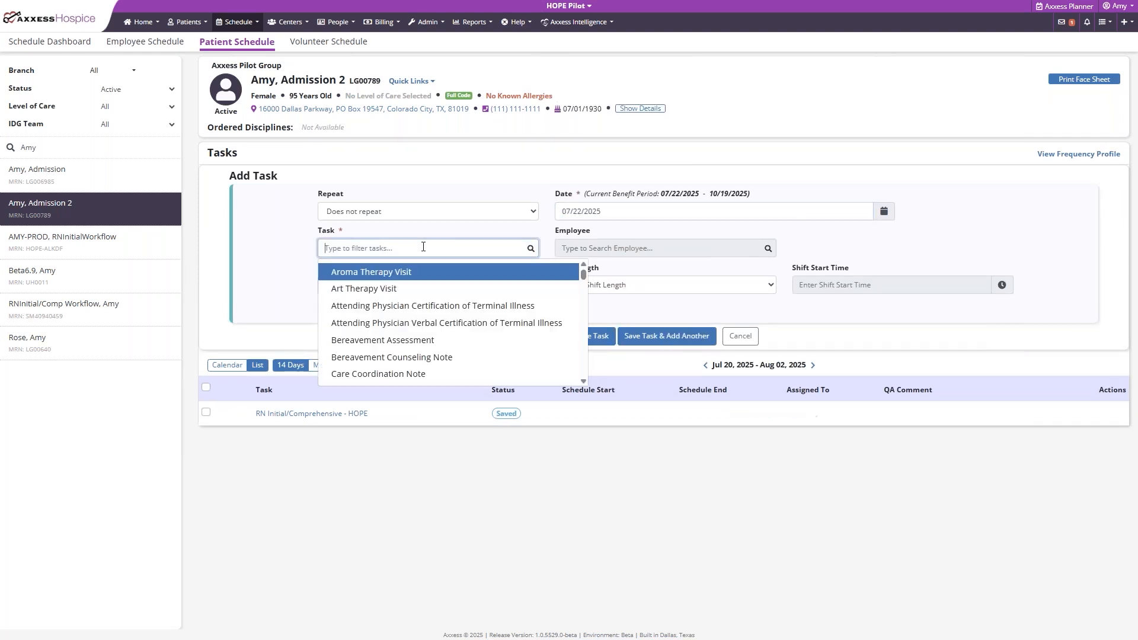
type("rn")
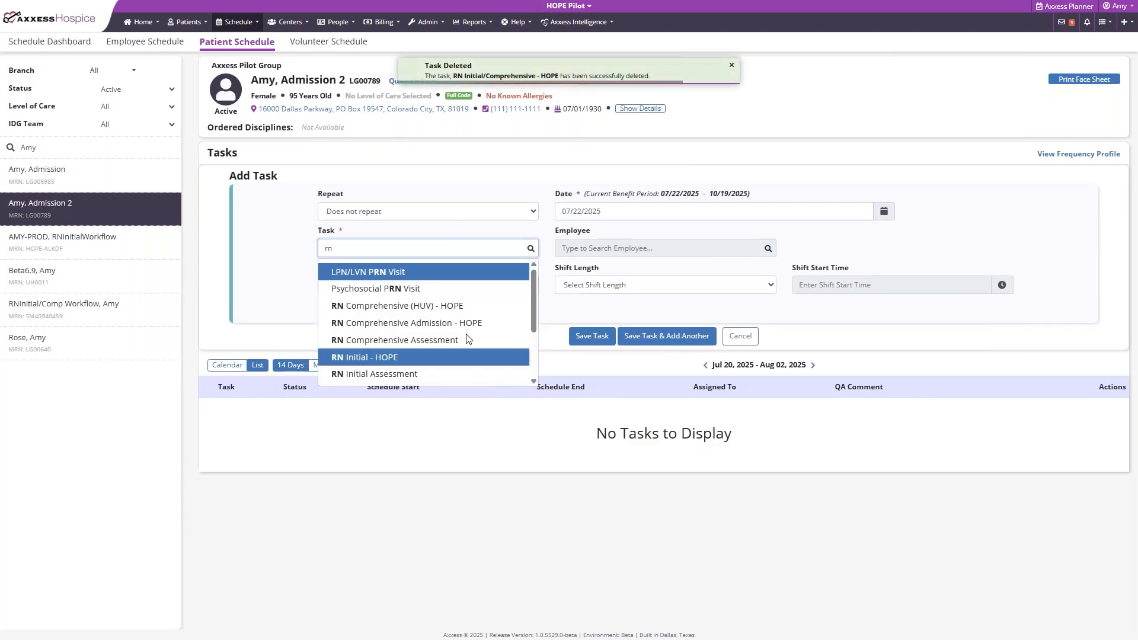
left_click(364, 357)
left_click(641, 249)
type("rose")
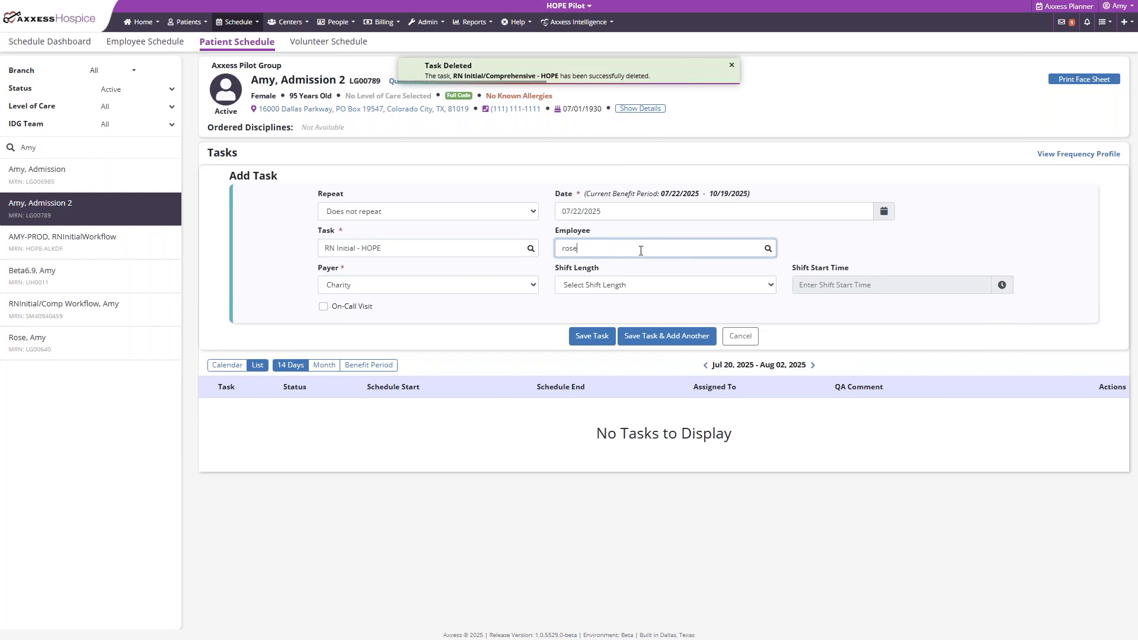
left_click(650, 275)
left_click(600, 340)
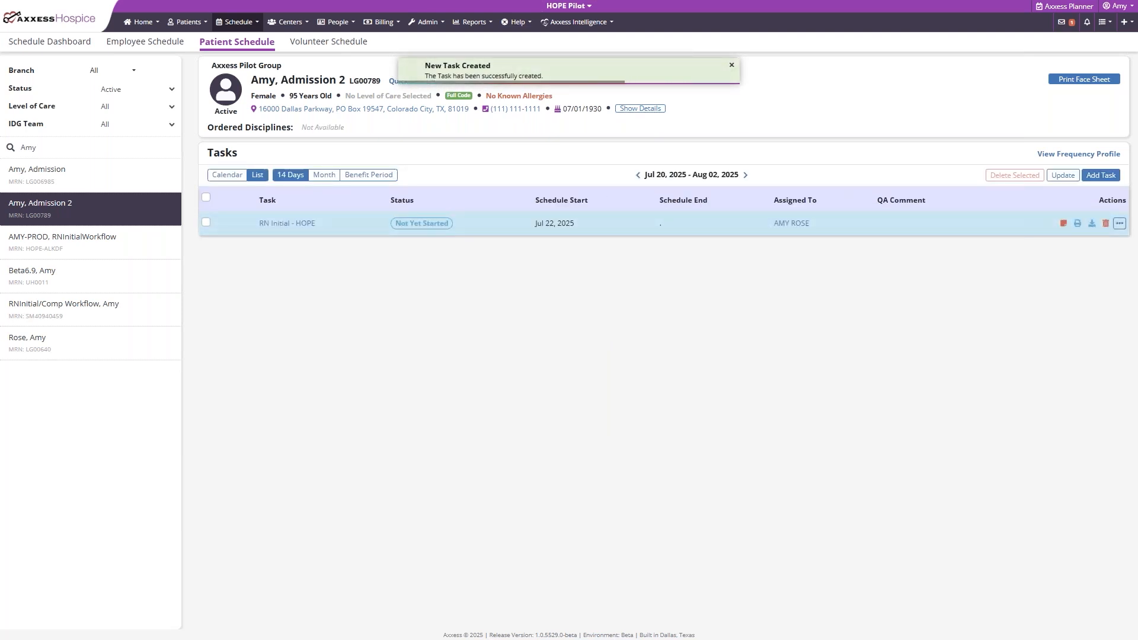
- Open the RN Initial - HOPE visit and review its administrative, diagnosis, Advance Care Planning, and Pain and Symptoms sections
left_click(272, 223)
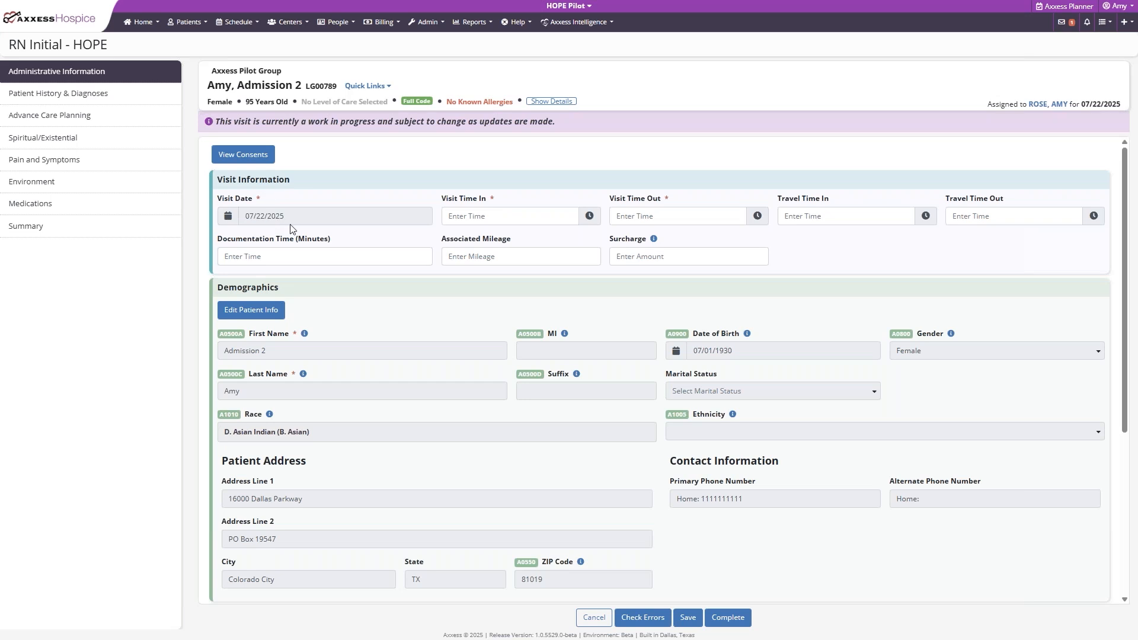
scroll(290, 229, "down", 4)
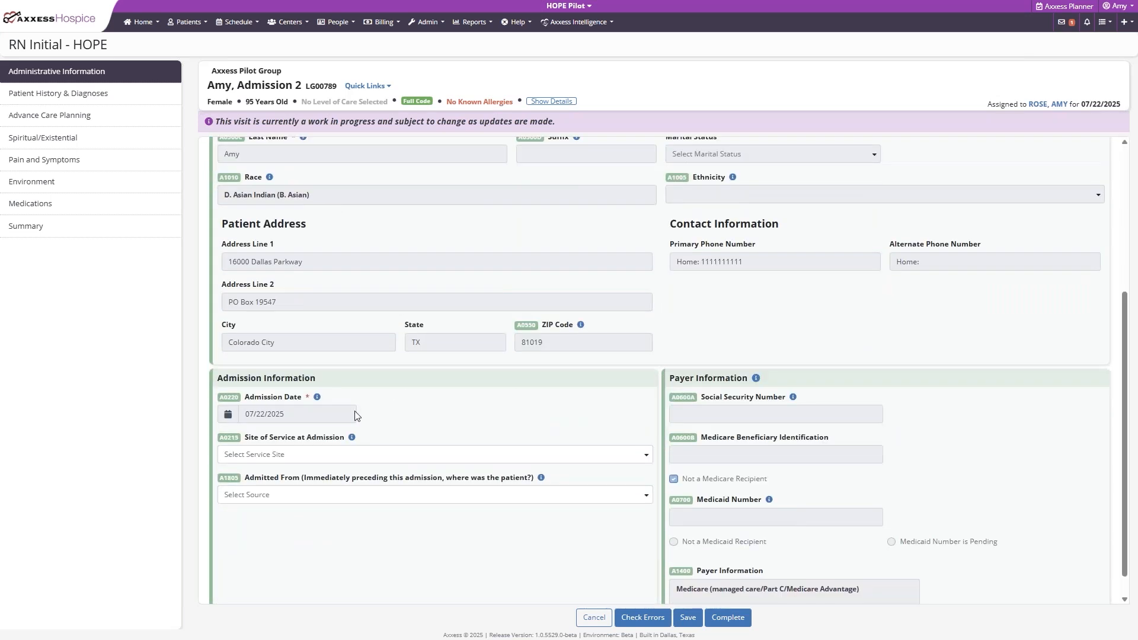
left_click(119, 88)
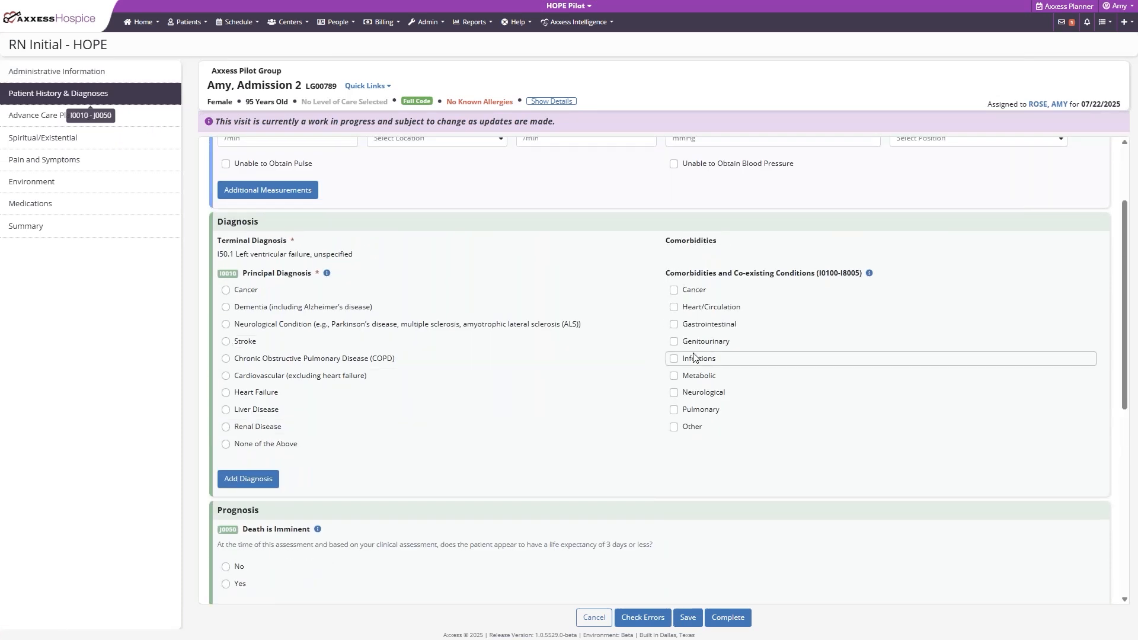
scroll(699, 358, "down", 3)
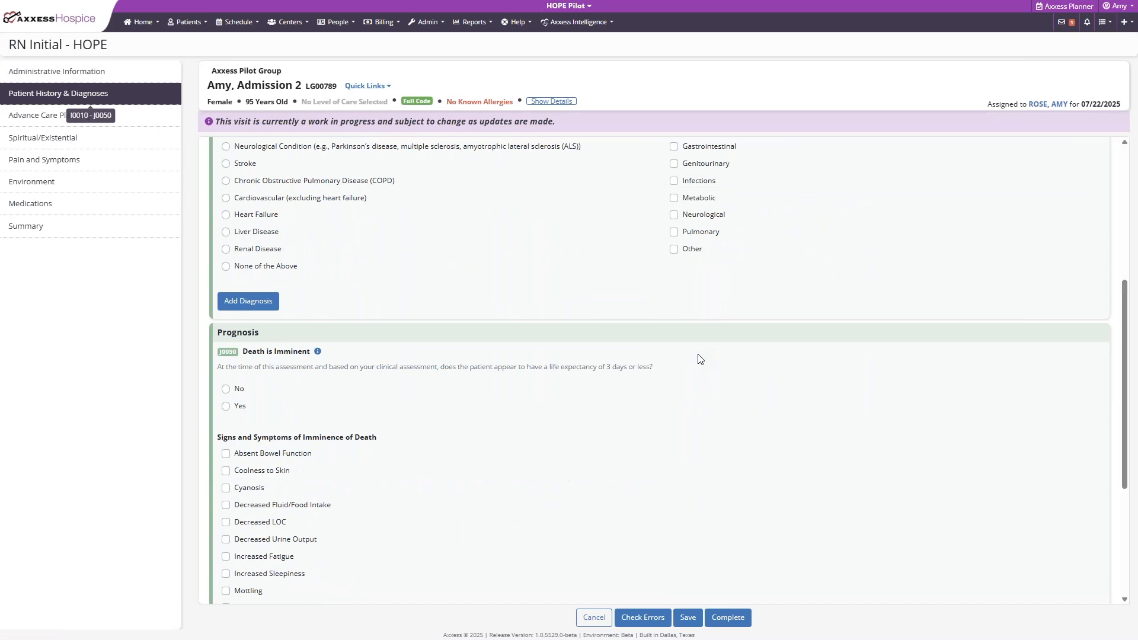
left_click(137, 122)
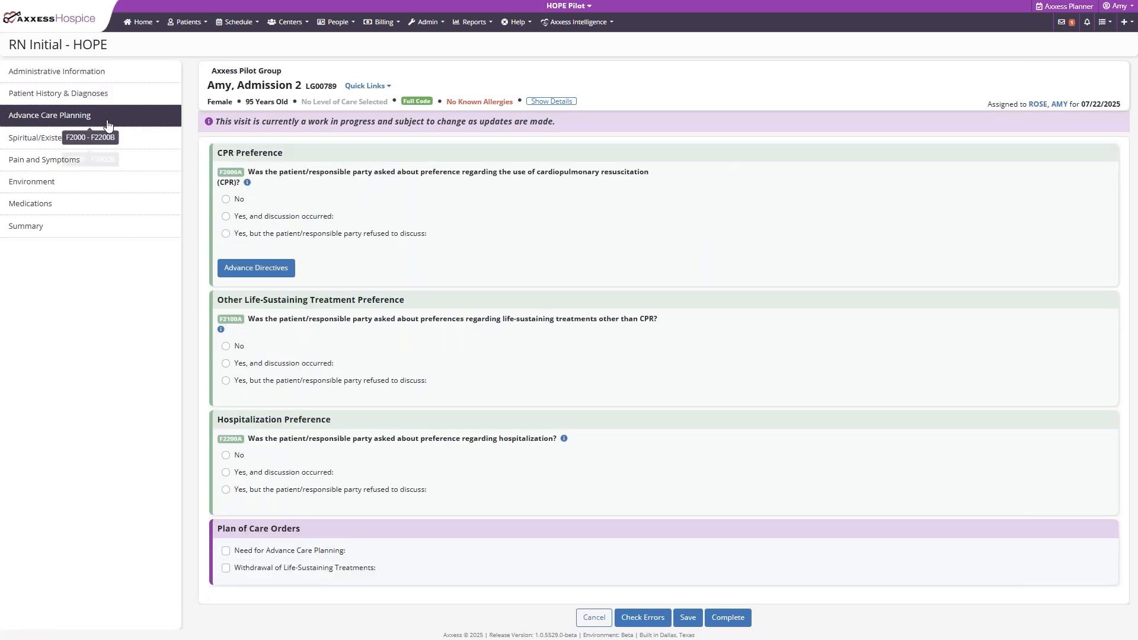
left_click(136, 159)
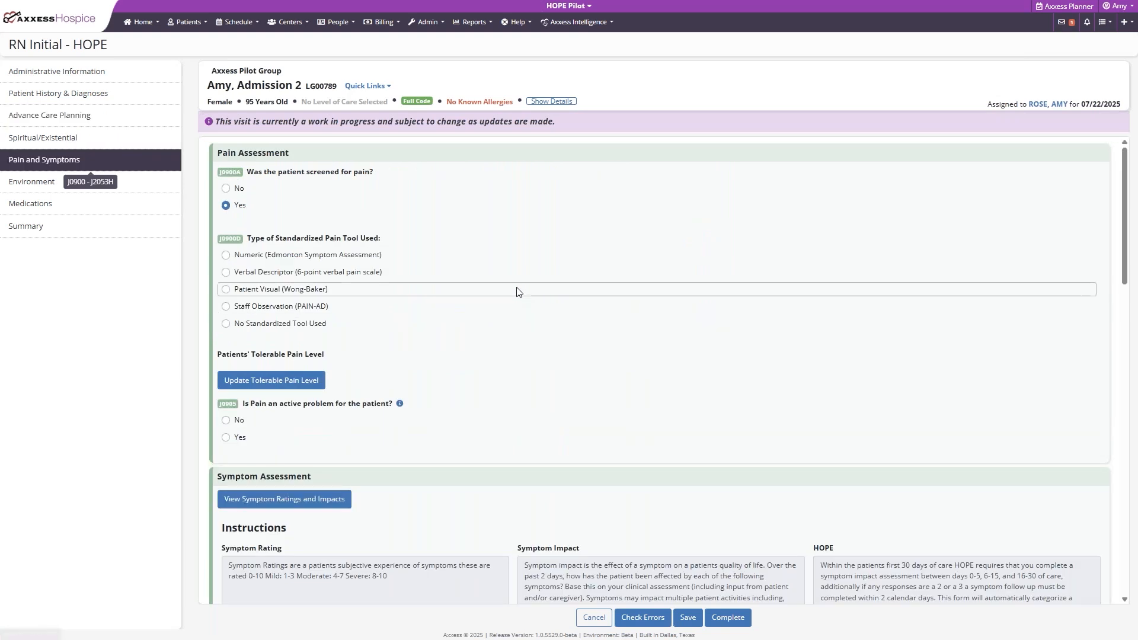
scroll(518, 290, "down", 5)
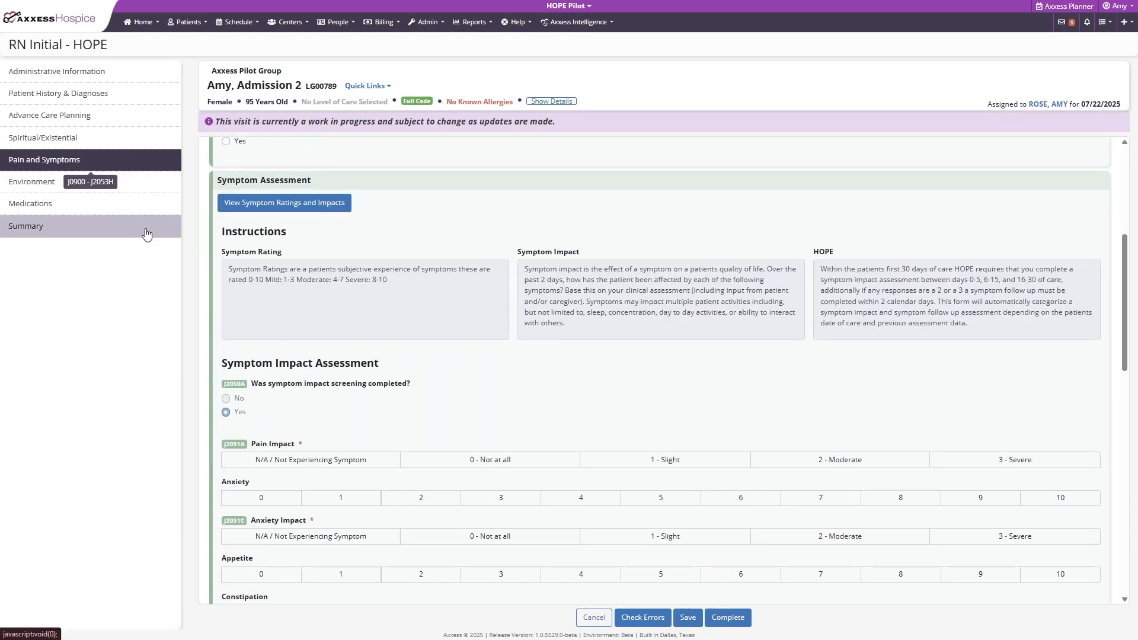
scroll(372, 257, "up", 5)
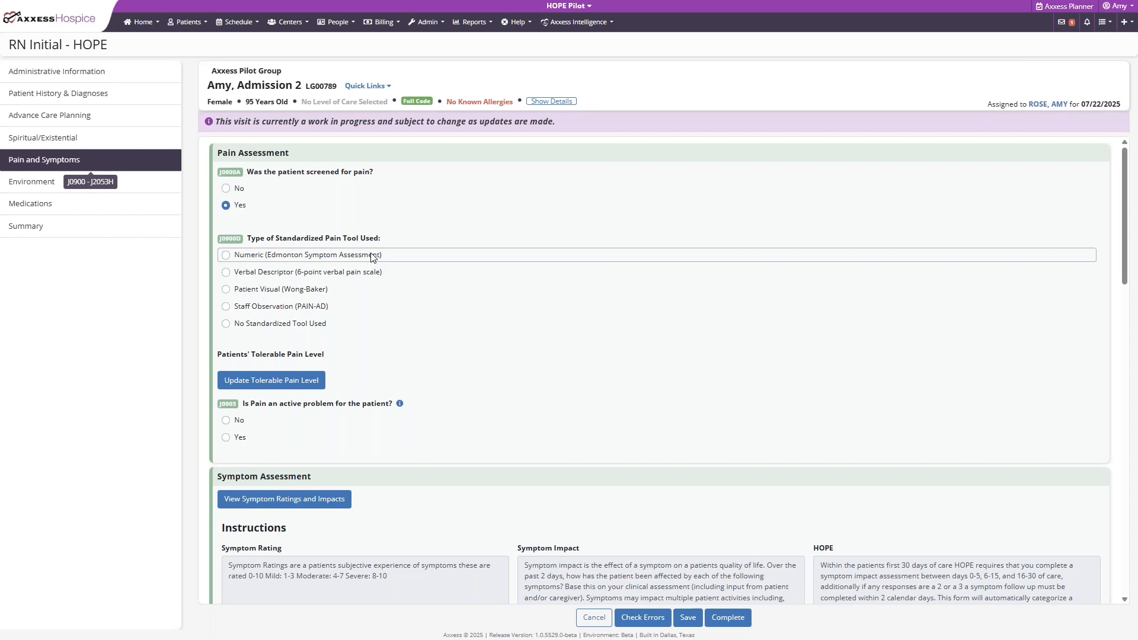
scroll(373, 256, "down", 3)
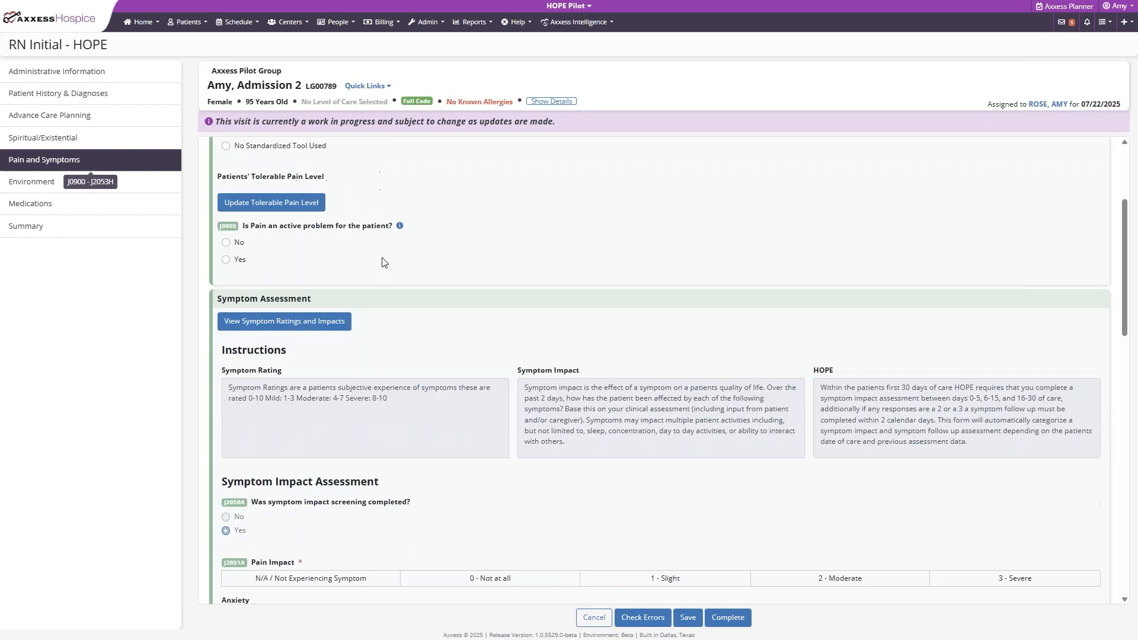
- Review the Symptom Assessment instructions and symptom impact questions in the RN Initial - HOPE visit and leave it without saving
scroll(617, 268, "down", 1)
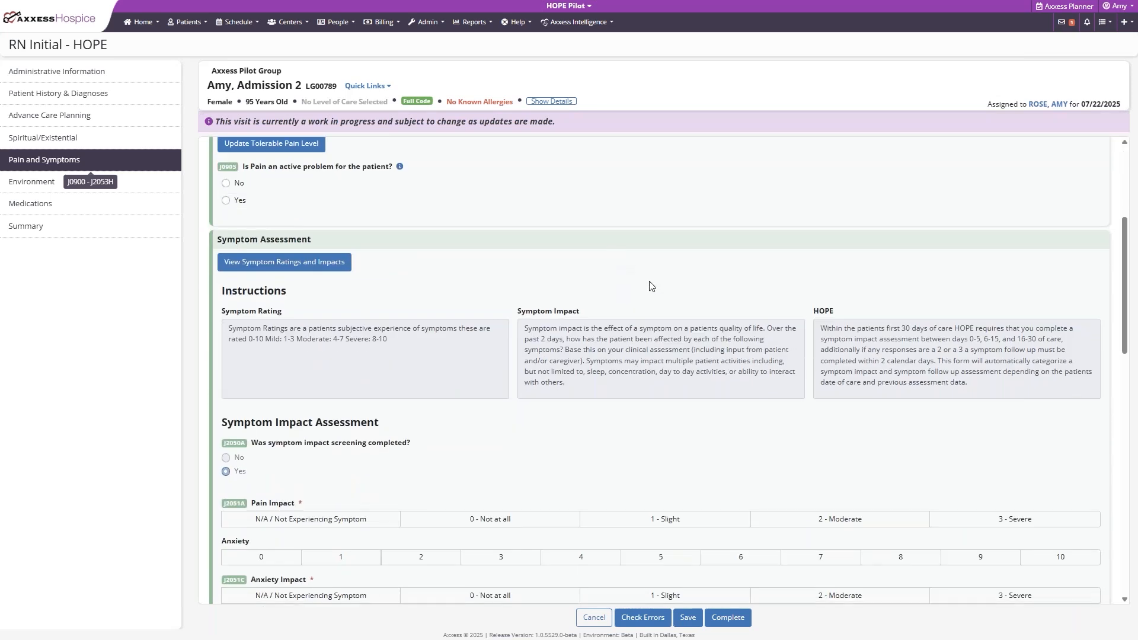
scroll(652, 285, "down", 1)
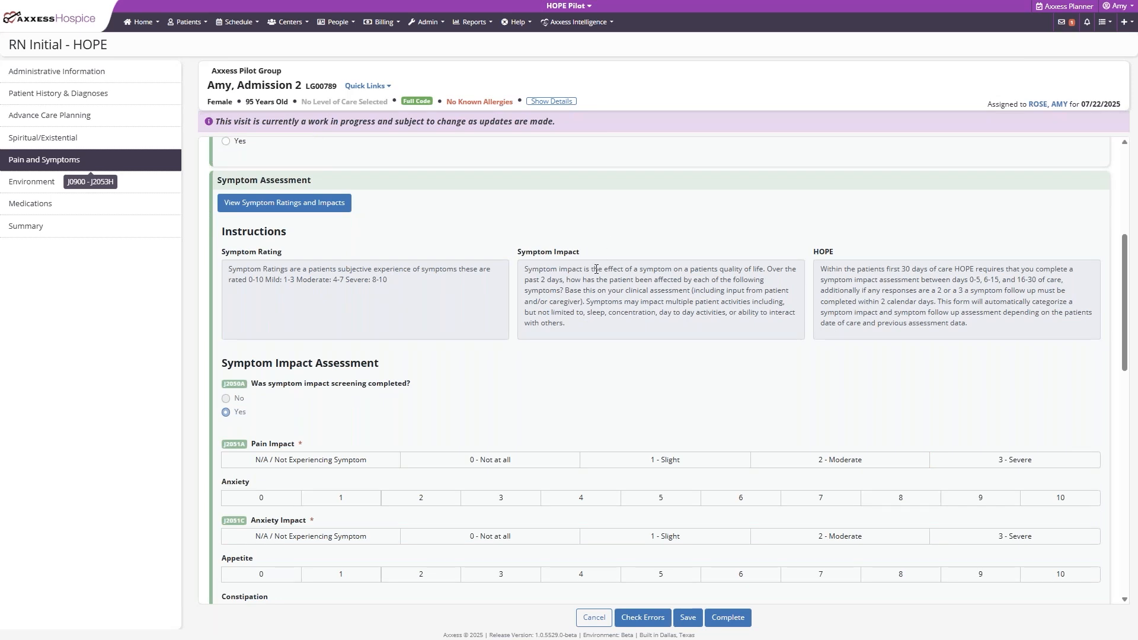
left_click(594, 617)
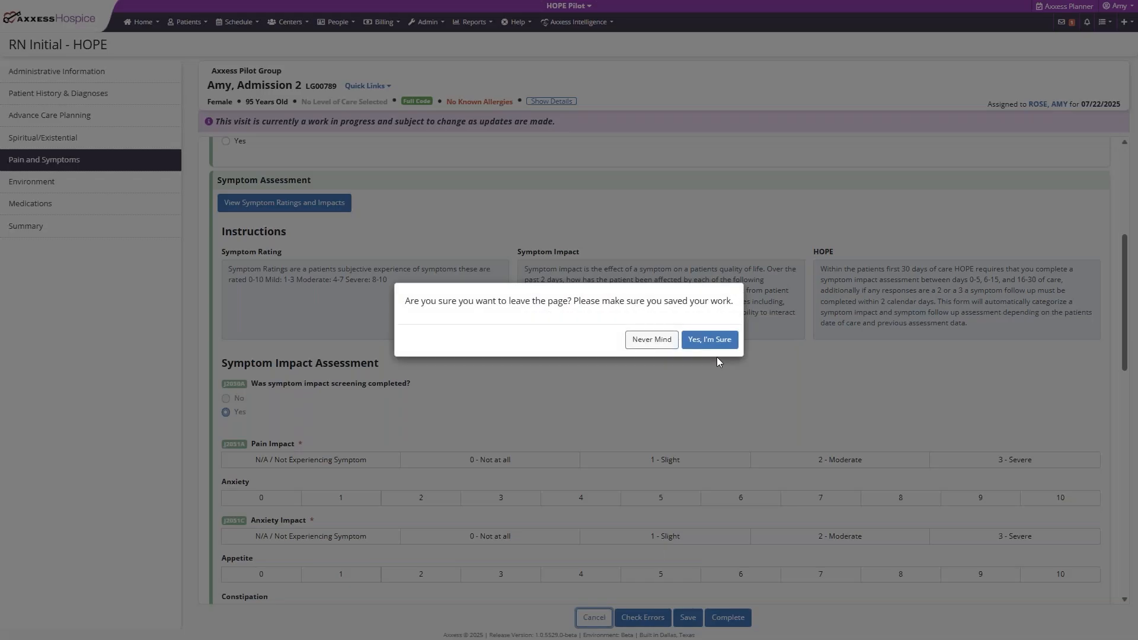
left_click(709, 339)
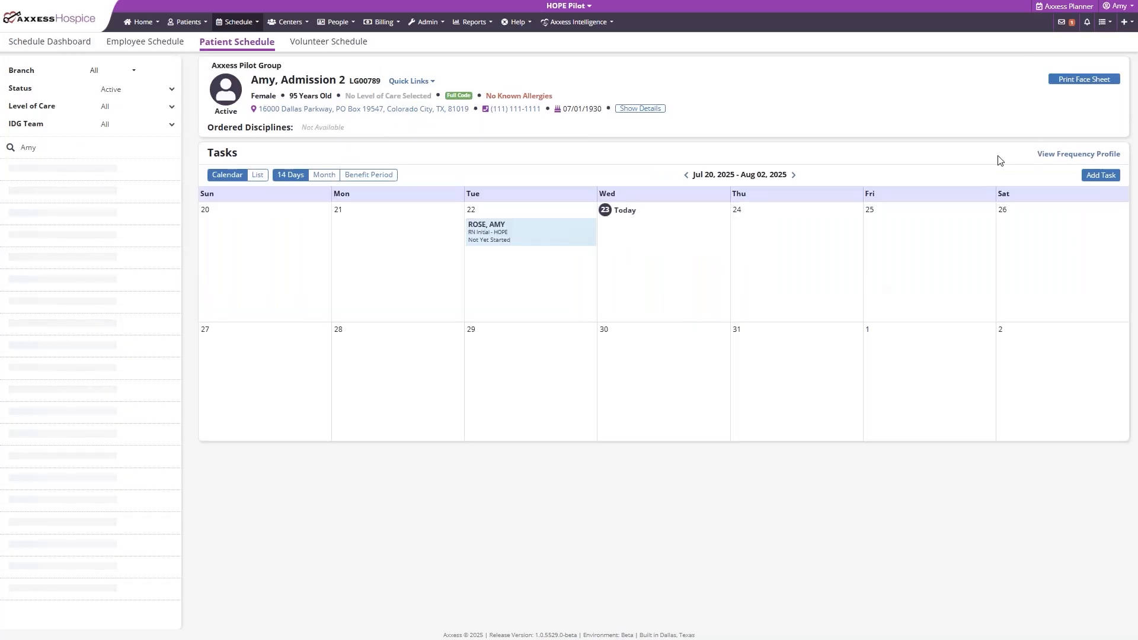
- Schedule an RN Comprehensive Admission - HOPE task for 07/23/2025 assigned to the same nurse, accepting that it is outside the ordered visit frequency
left_click(1100, 175)
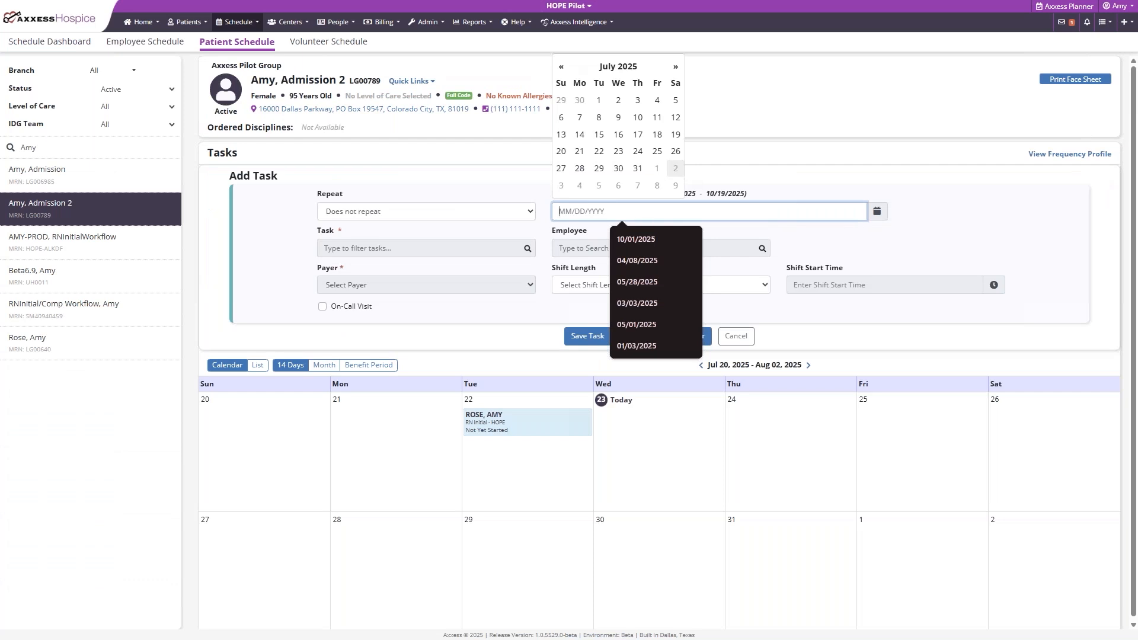
left_click(619, 151)
left_click(464, 248)
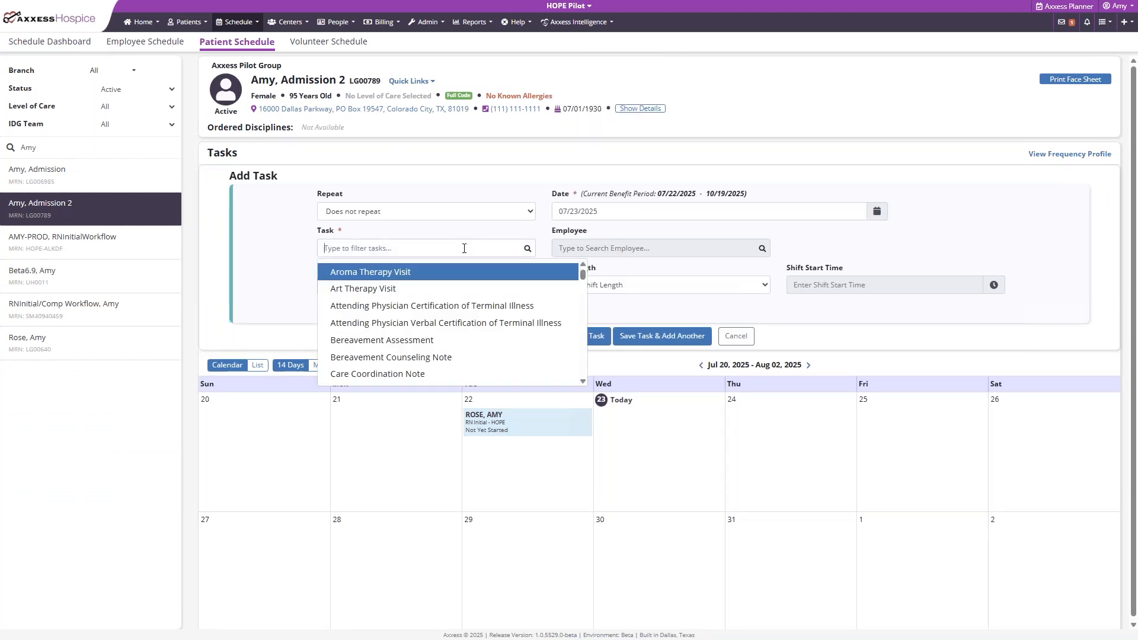
type("rn")
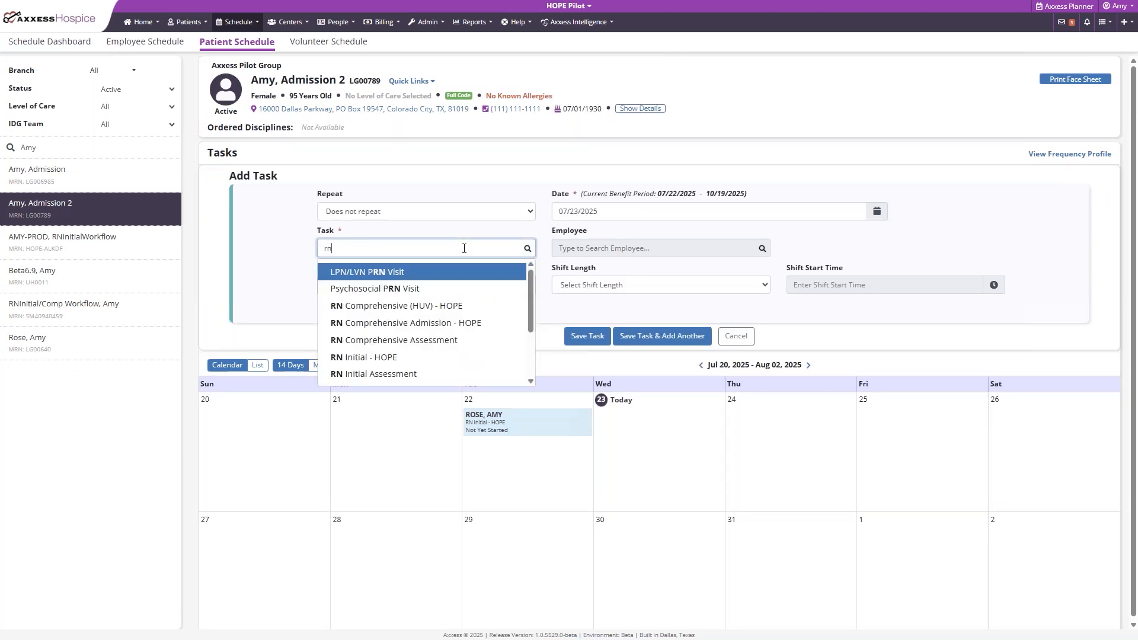
type(" com")
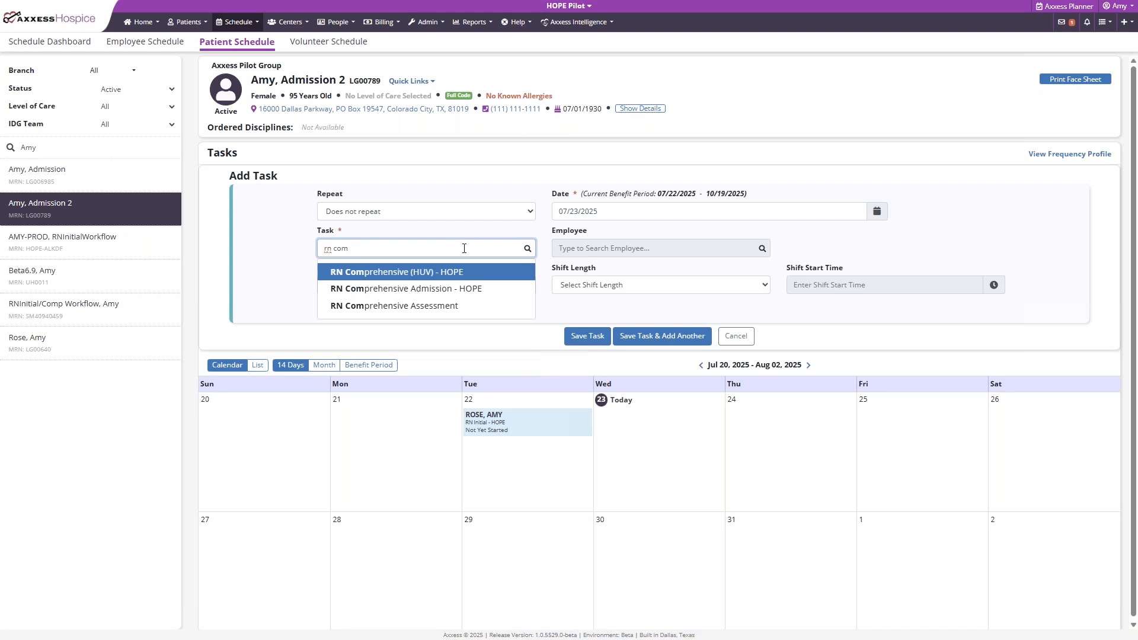
left_click(473, 289)
left_click(611, 245)
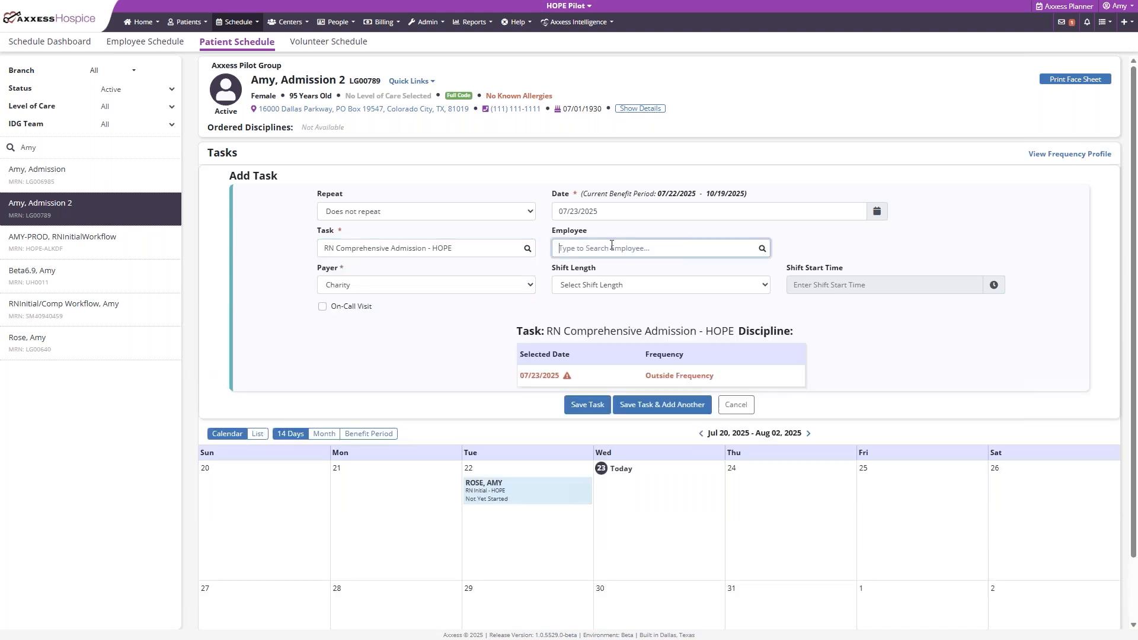
type("rose")
left_click(610, 273)
left_click(596, 403)
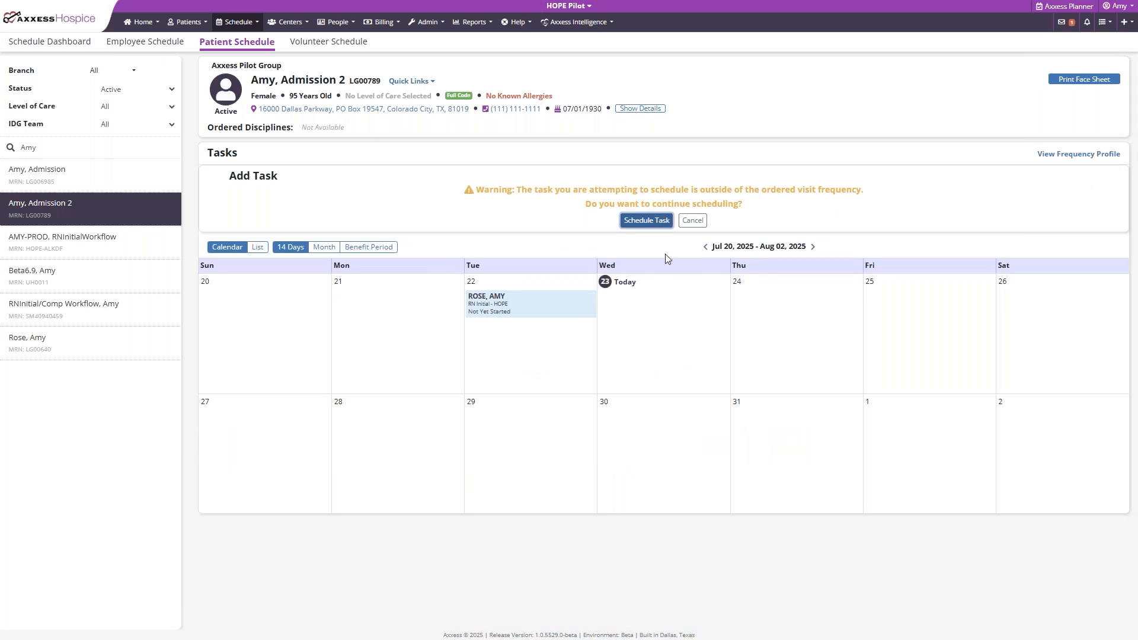
left_click(661, 220)
- Open the RN Comprehensive Admission - HOPE visit, review its pain assessment and symptom impact questions, and leave without saving
left_click(656, 240)
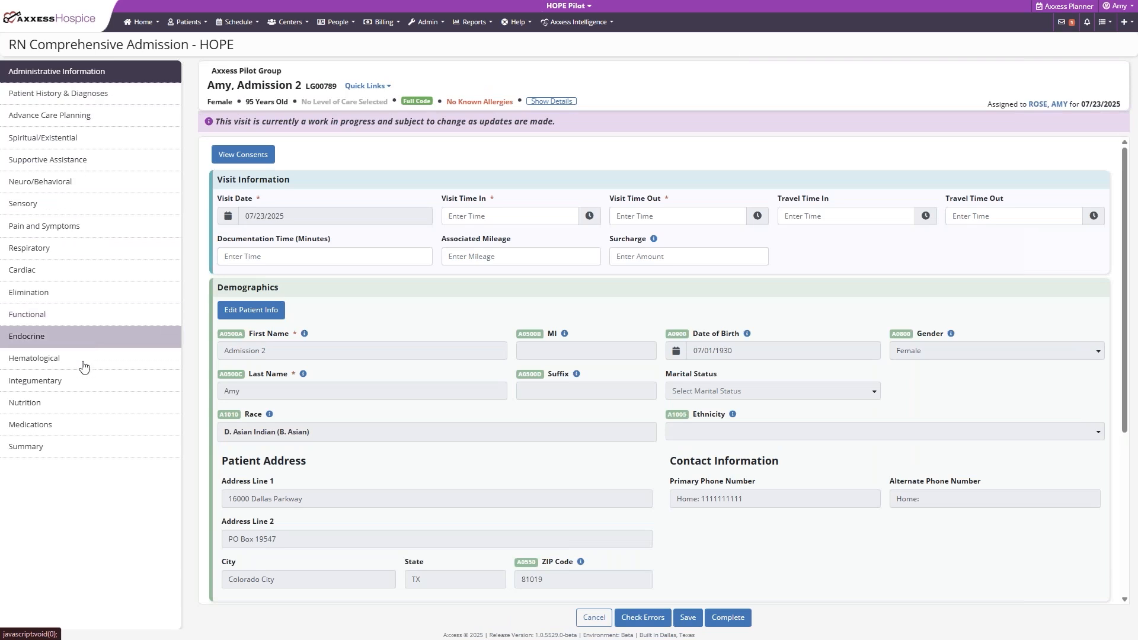
left_click(99, 233)
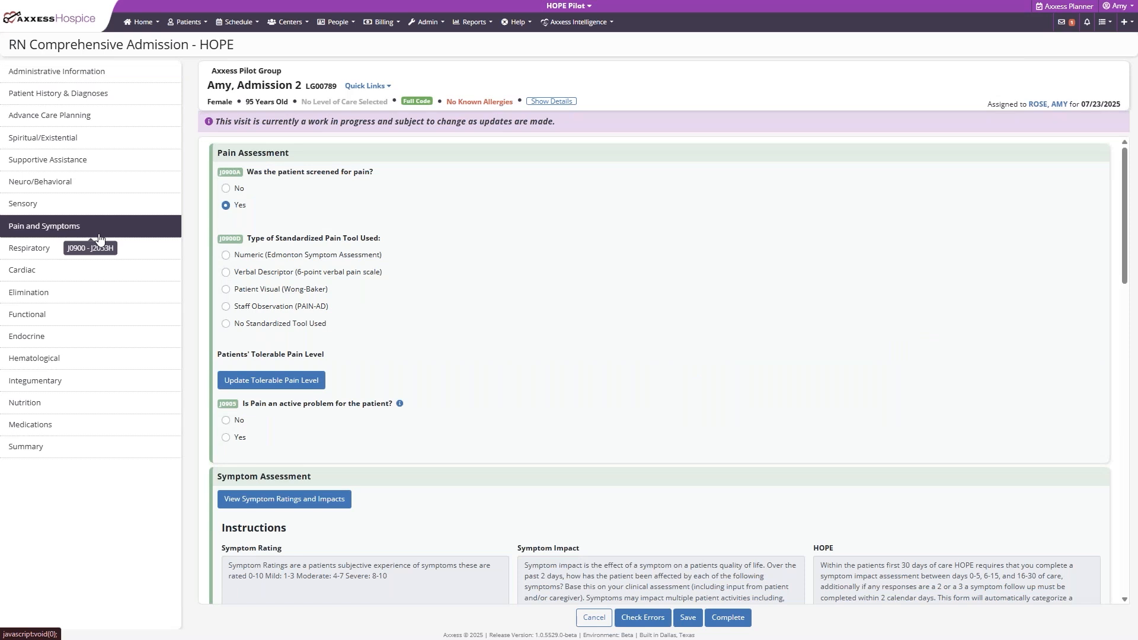
scroll(388, 273, "down", 6)
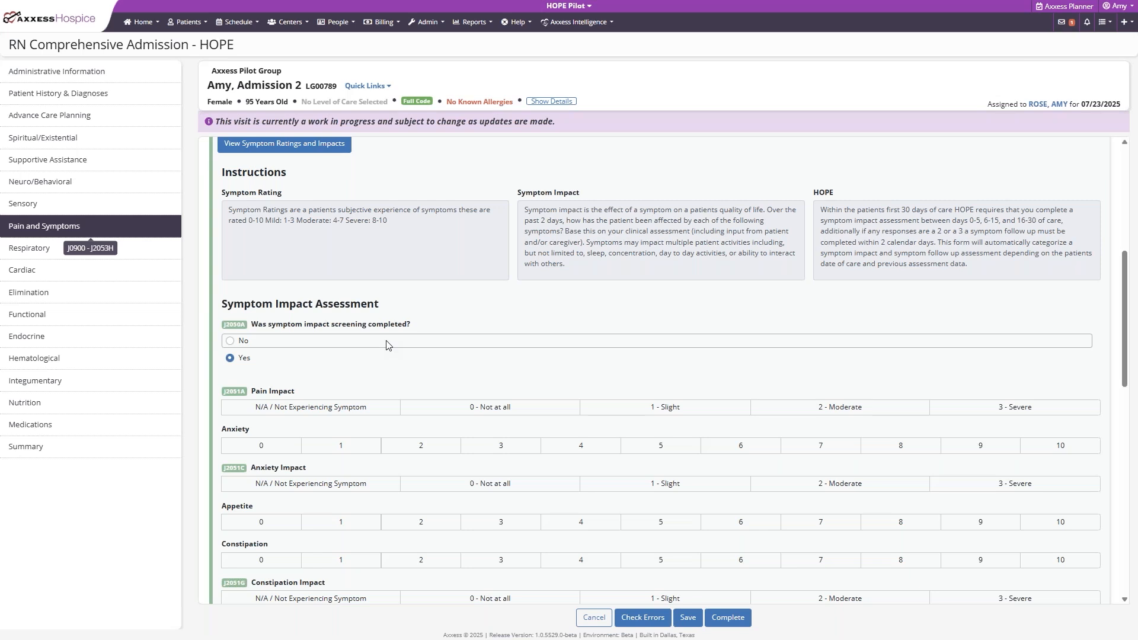
left_click(594, 617)
left_click(691, 339)
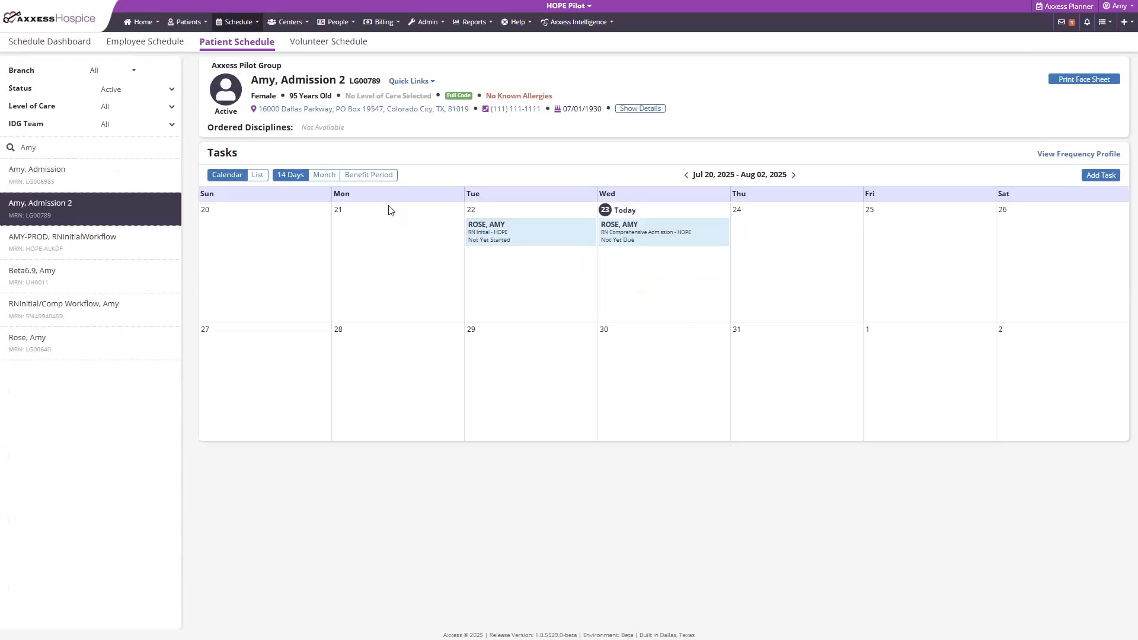
- Find the newly admitted patient in Patient Charts and display the HOPE Center with its Symptom Impact Tracker
left_click(185, 21)
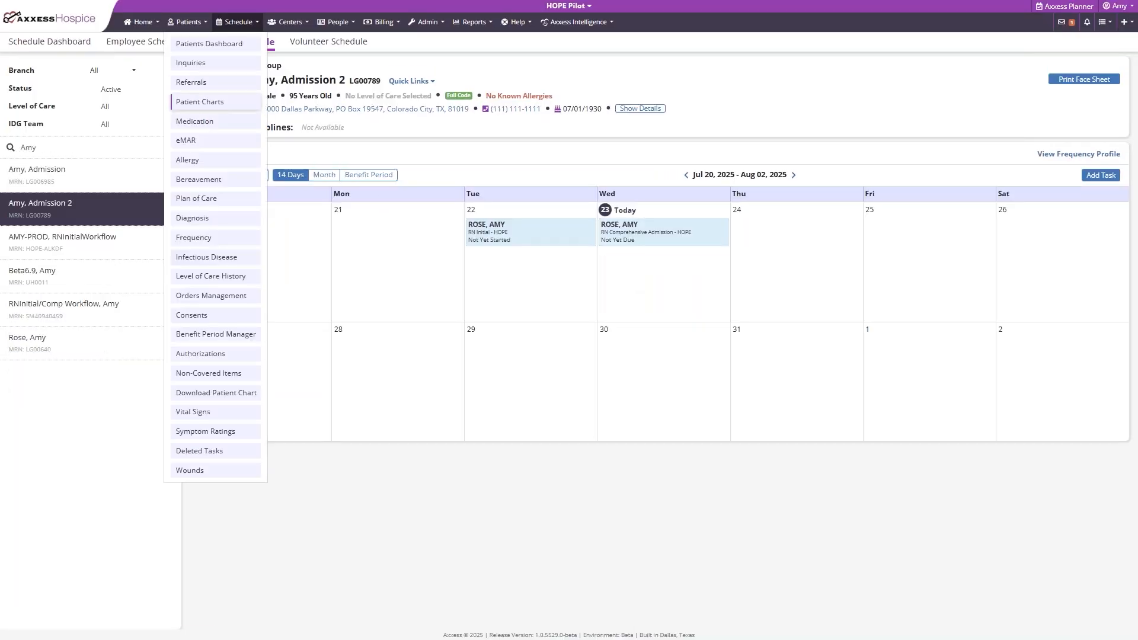
left_click(200, 102)
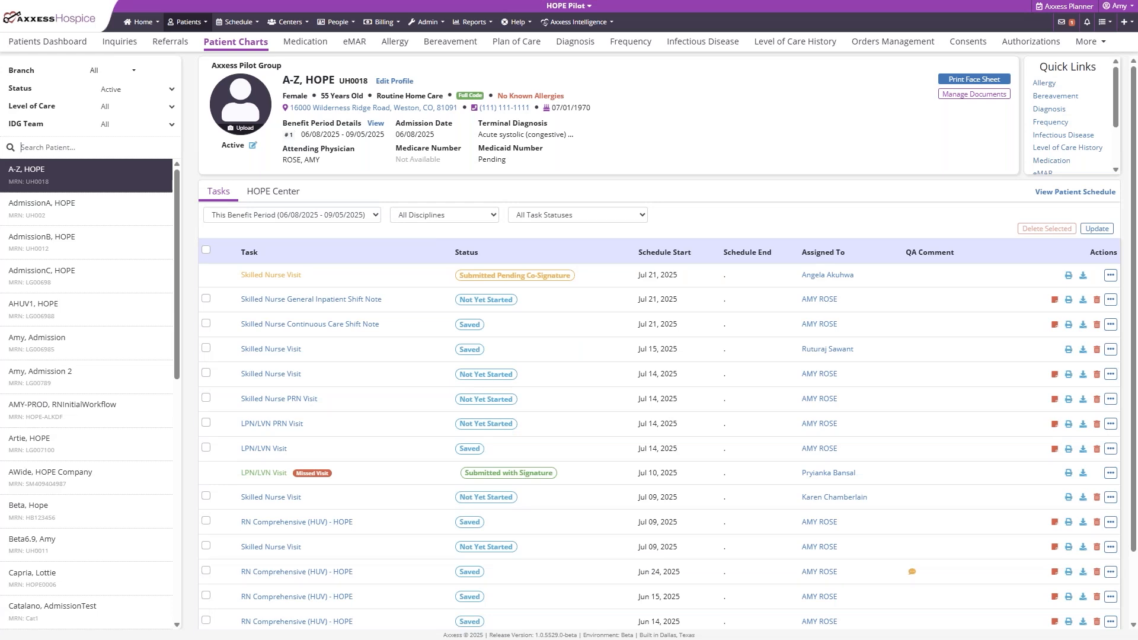
type("admis")
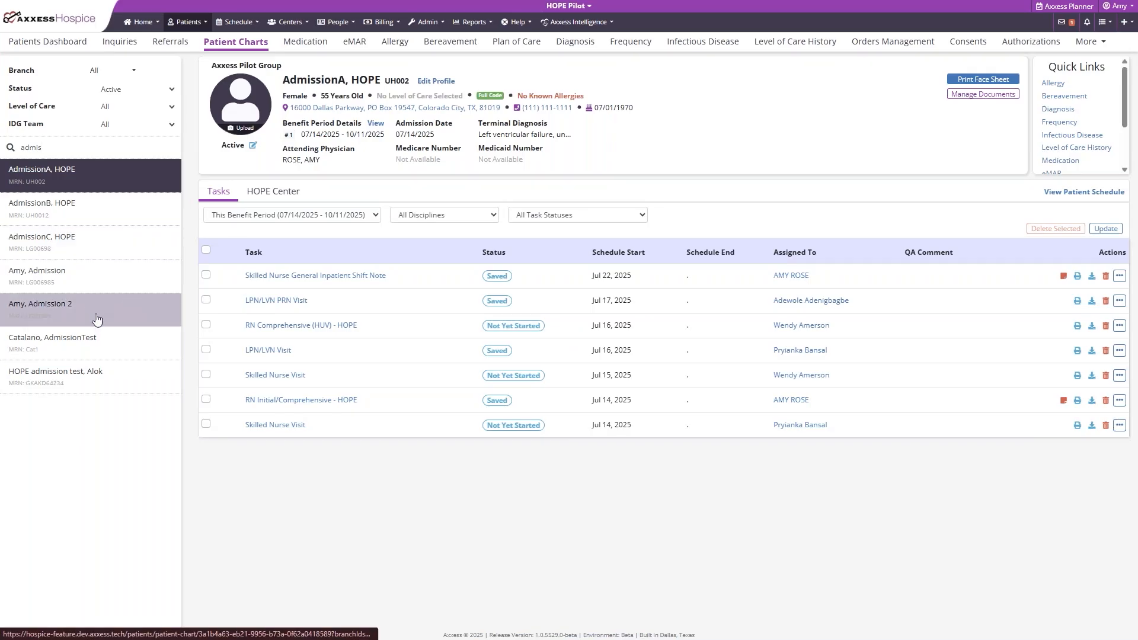
left_click(93, 310)
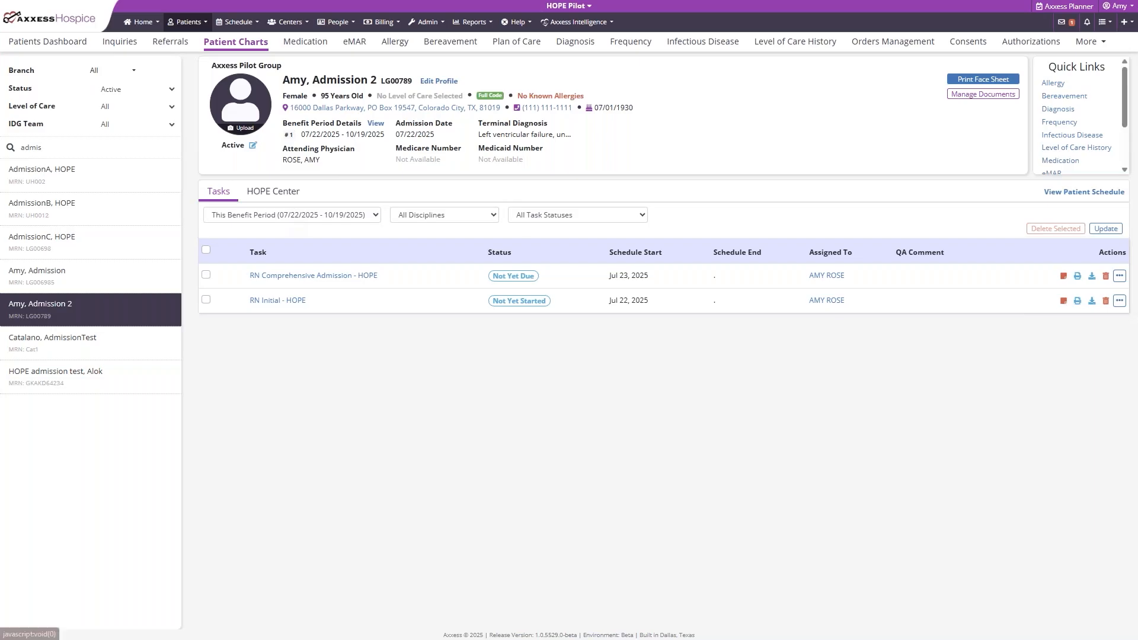
left_click(290, 197)
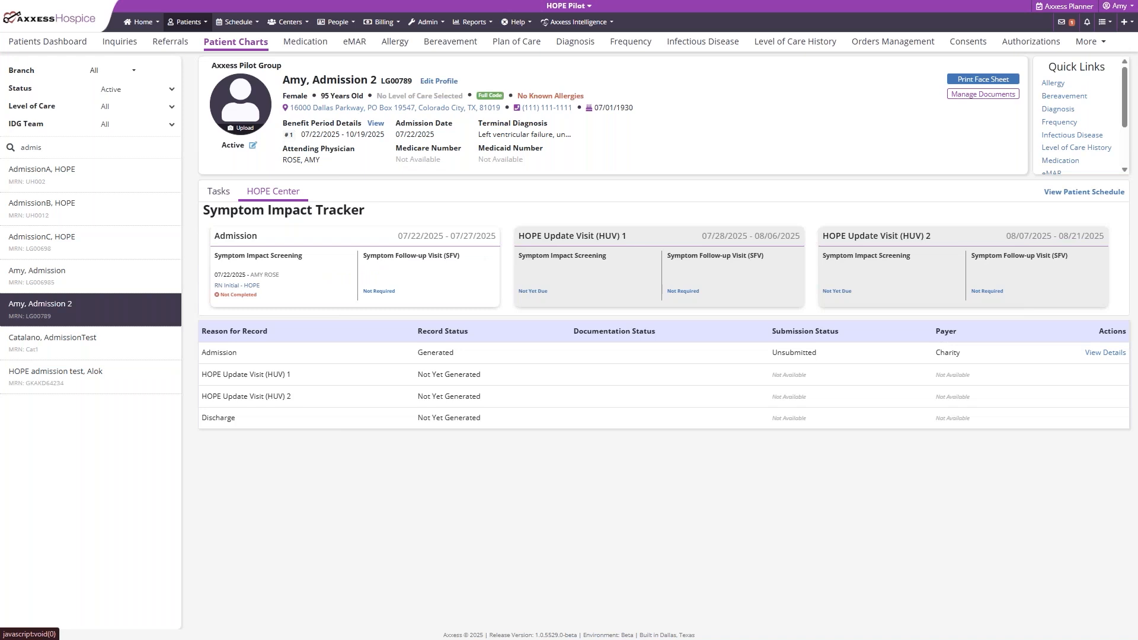